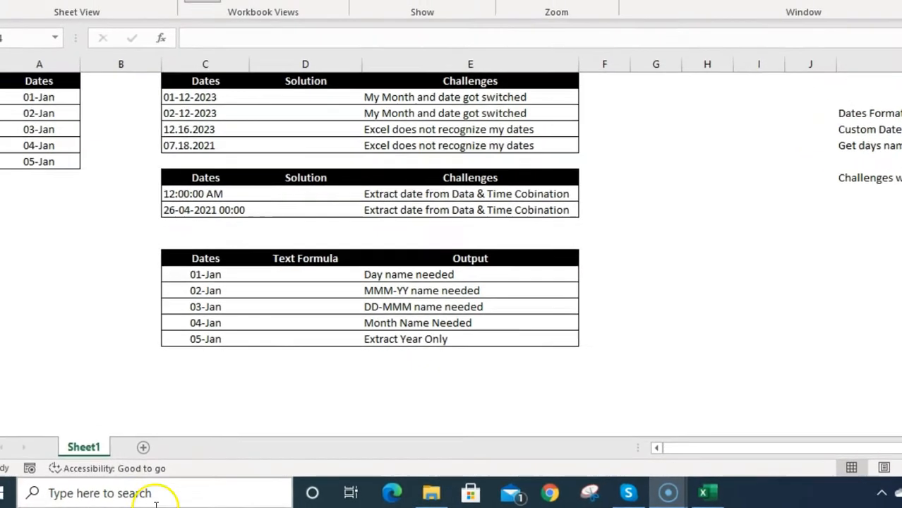
Search Windows for "control panel" and switch to the Control Panel.
left_click(155, 497)
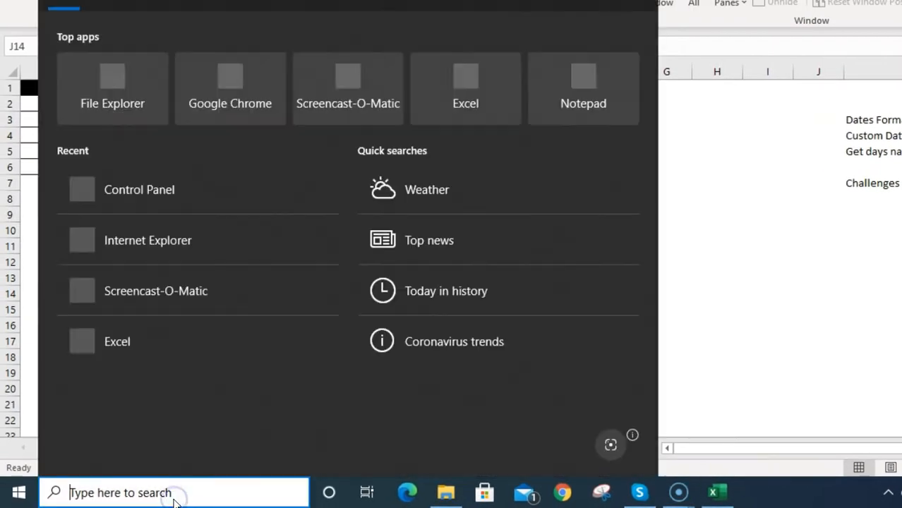
type("control panel")
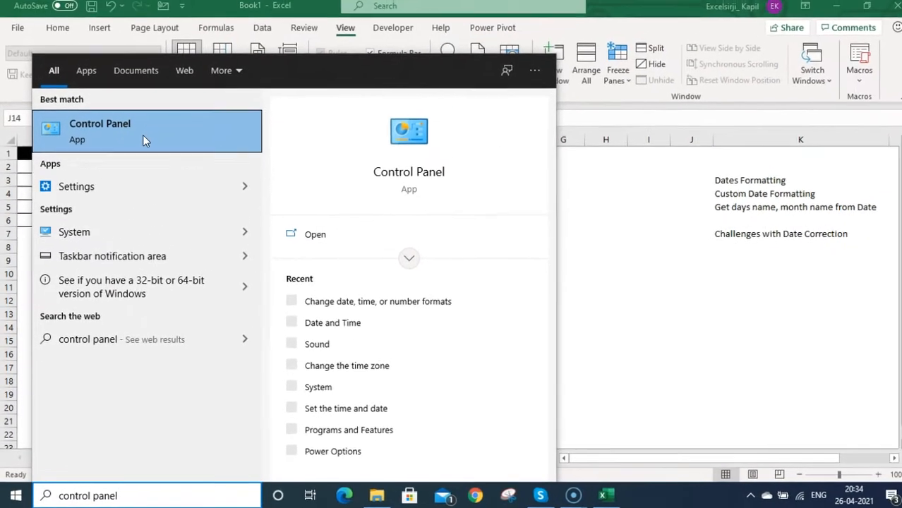
left_click(143, 137)
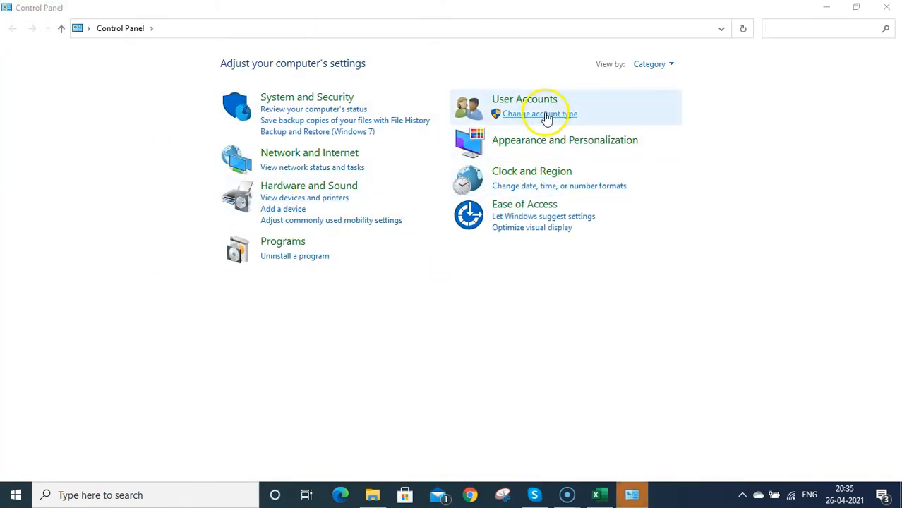
Show the Control Panel items as large icons and return to the Category view.
left_click(658, 66)
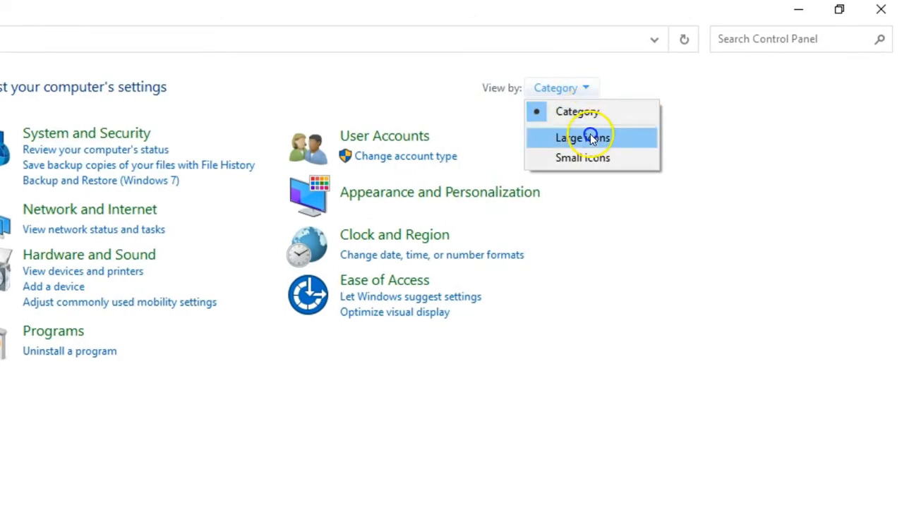
left_click(586, 138)
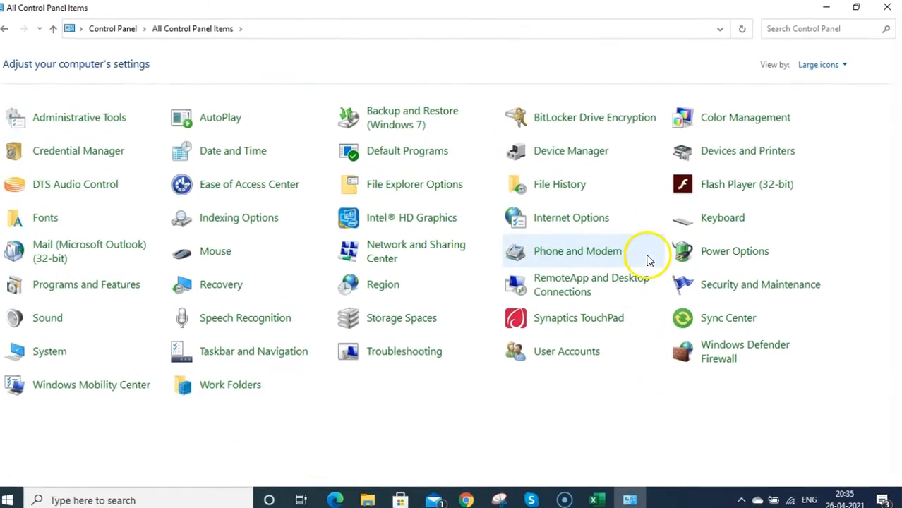
left_click(820, 74)
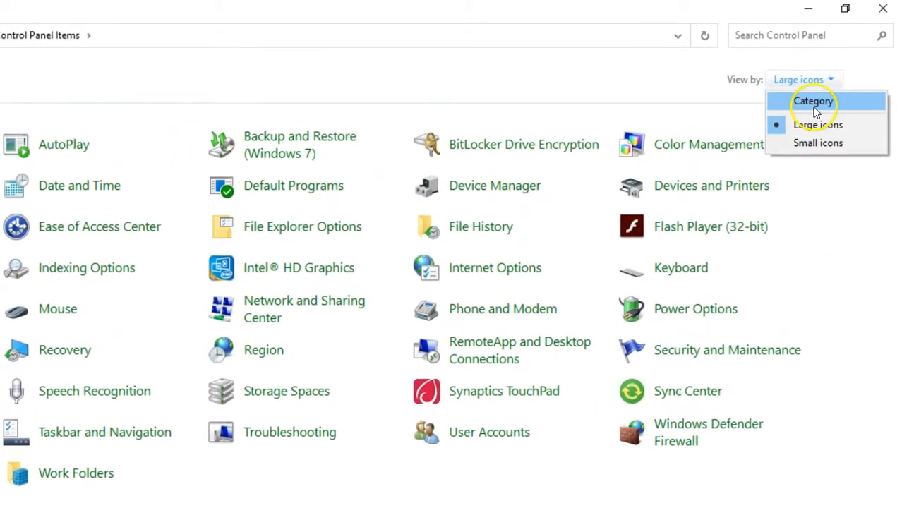
left_click(817, 104)
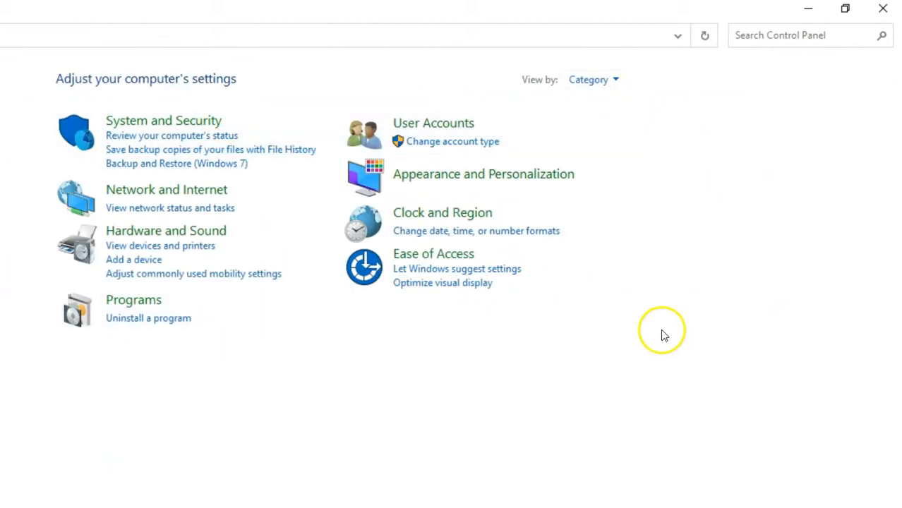
Go to Clock and Region and open the settings for changing date, time, or number formats.
left_click(468, 217)
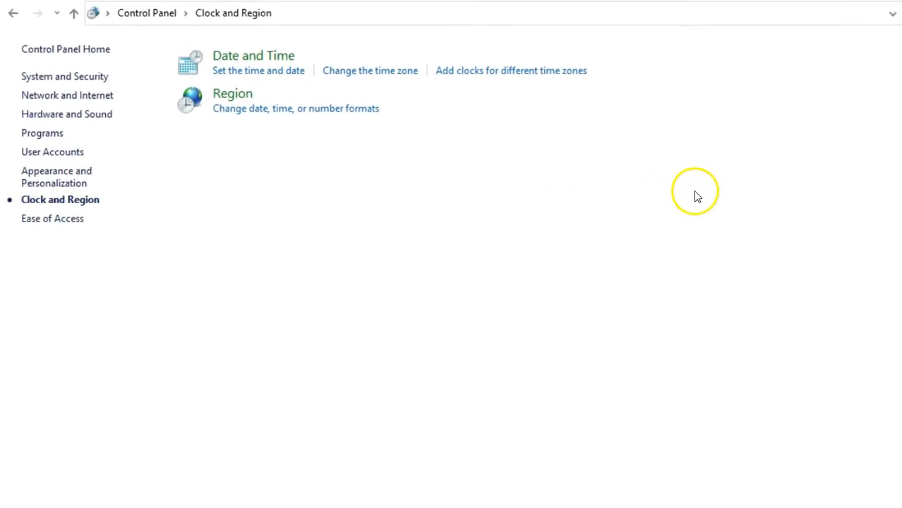
left_click(283, 109)
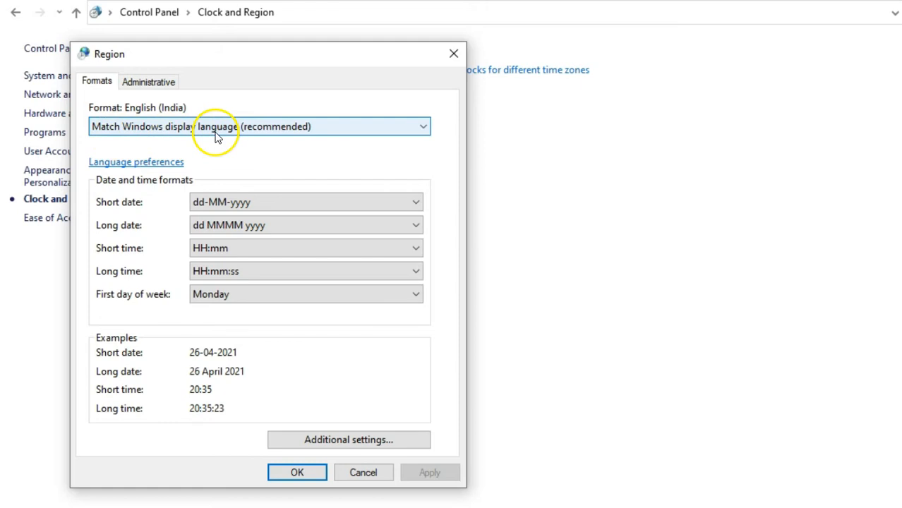
Set the region format to English (United States) and review the short date formats it offers.
left_click(162, 126)
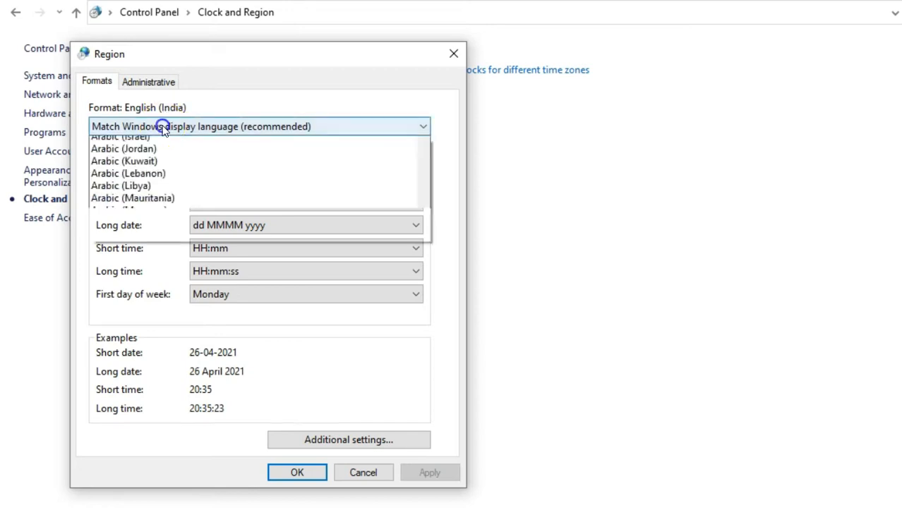
key("l")
key("b")
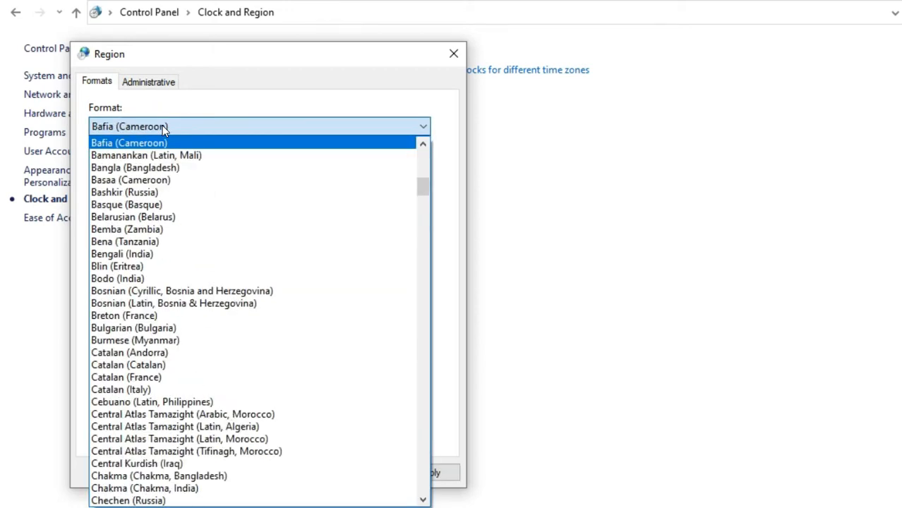
key("b")
key("b")
key("b")
key("e")
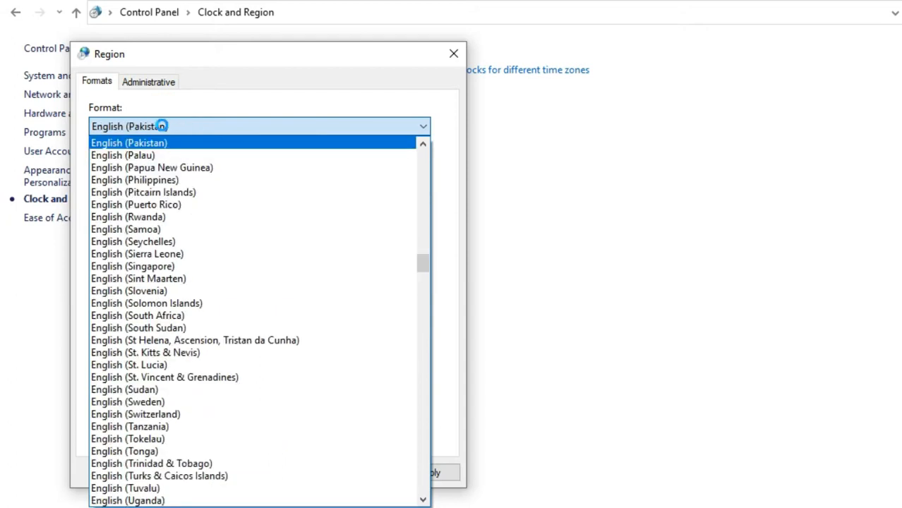
key("Page_Down")
key("Page_Down")
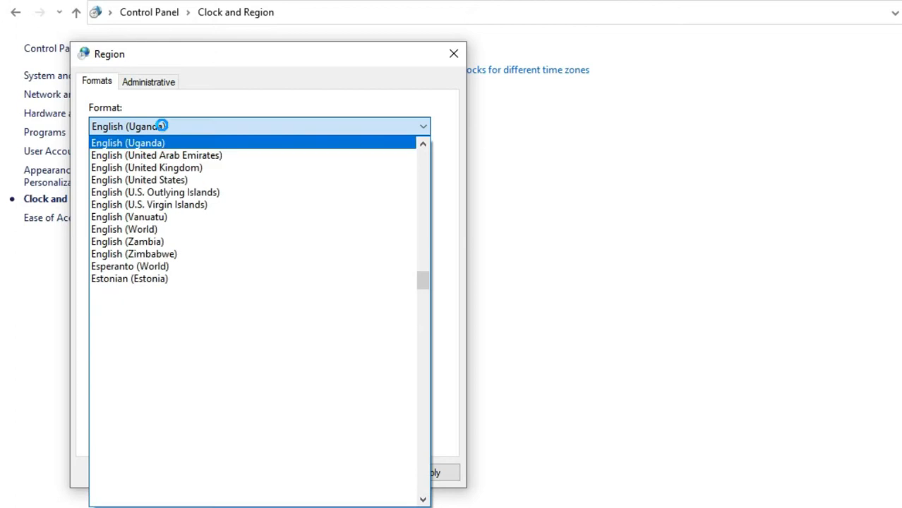
key("Up")
key("Up")
key("Up")
key("Up")
key("Up")
key("Up")
key("Up")
key("Up")
key("Up")
key("Up")
key("Up")
key("Up")
key("Up")
key("Up")
key("Up")
key("Up")
key("Up")
key("Up")
key("Up")
key("Up")
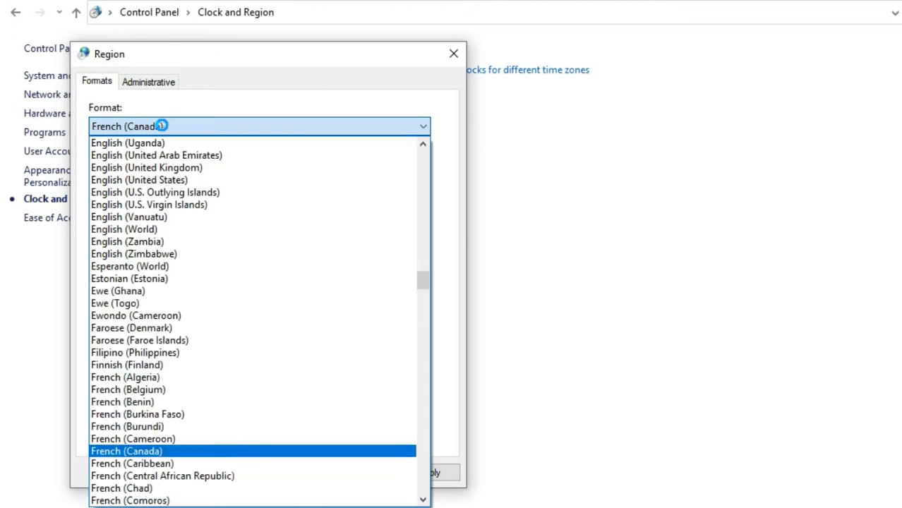
key("Up")
key("Up")
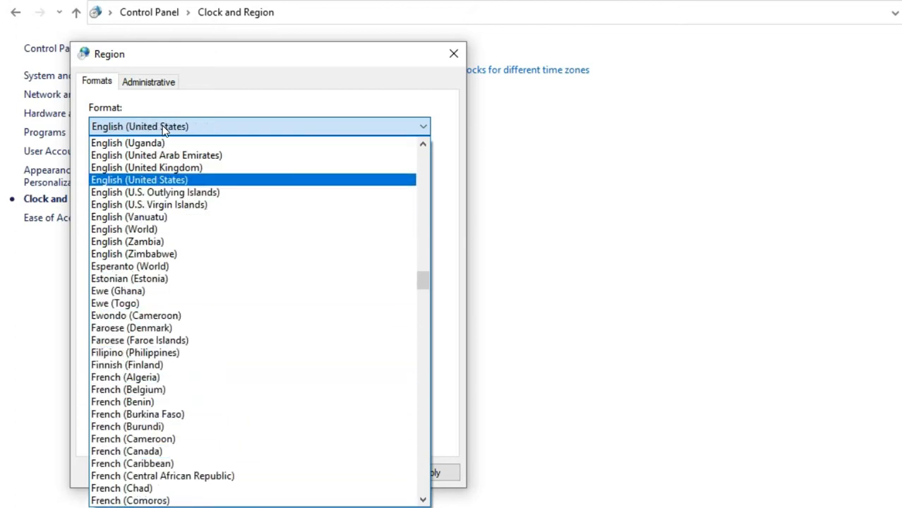
key("Return")
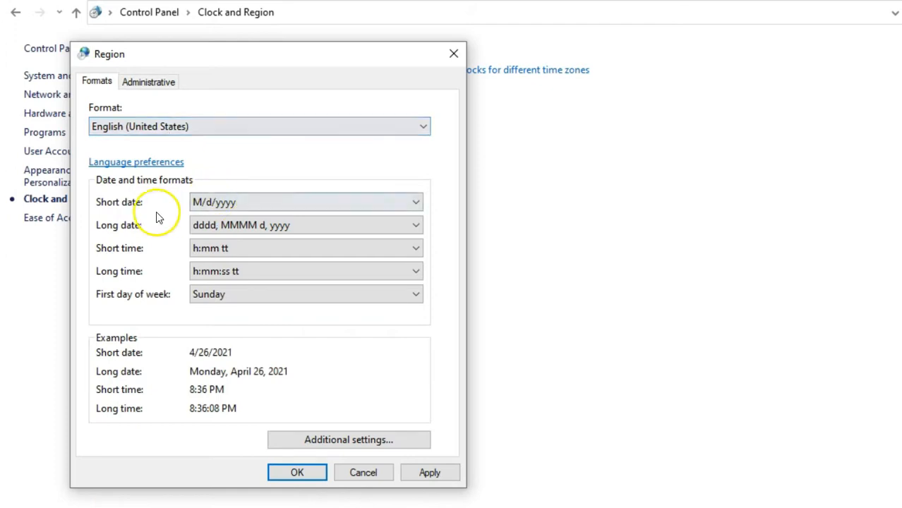
left_click(256, 202)
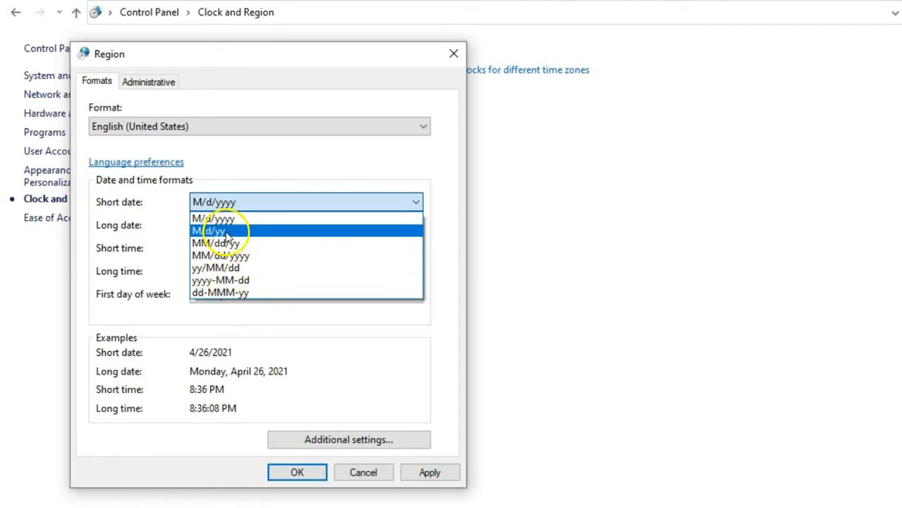
left_click(124, 233)
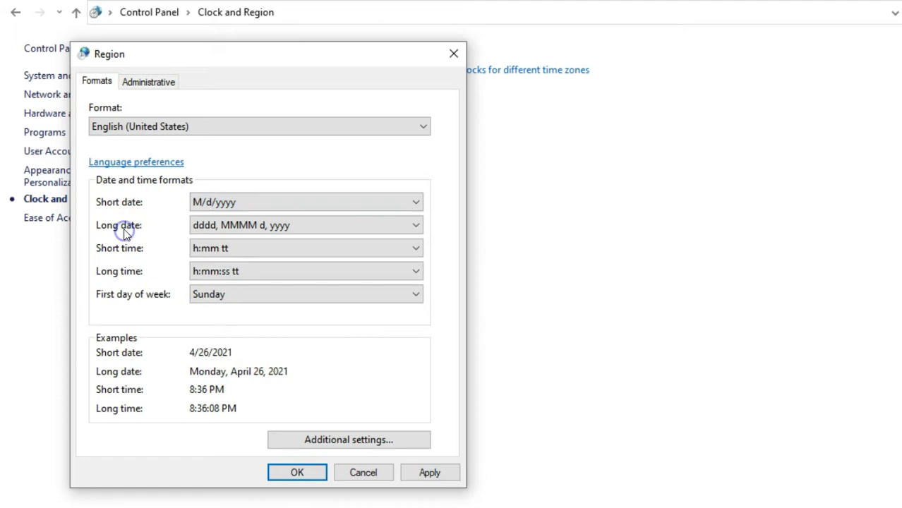
Switch the region format to English (United Kingdom) and look at its short date formats.
left_click(262, 129)
key("Up")
key("Return")
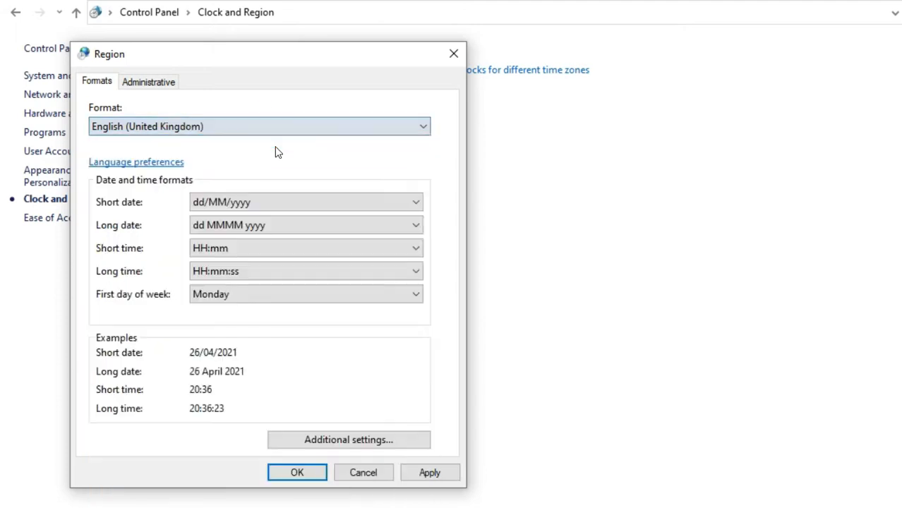
left_click(240, 200)
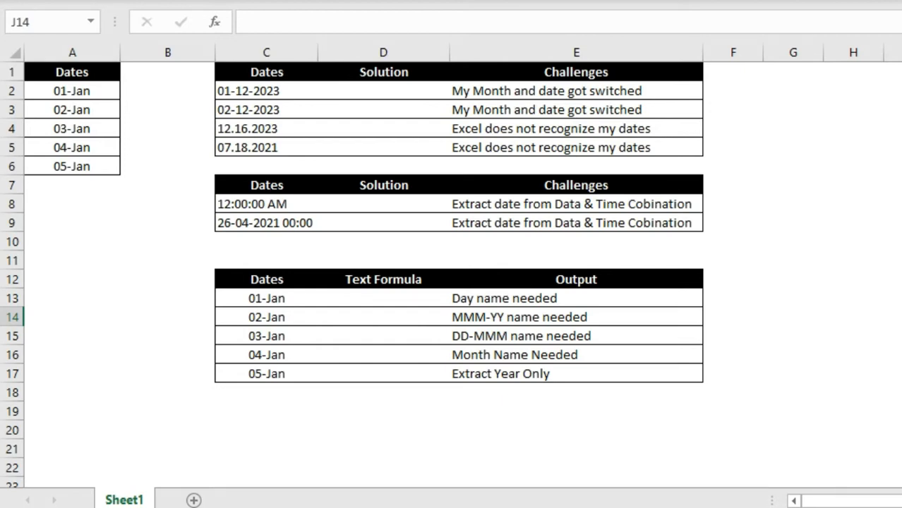
In the Excel sheet, open the cell formatting for the whole of column A and choose the Date category.
left_click(169, 240)
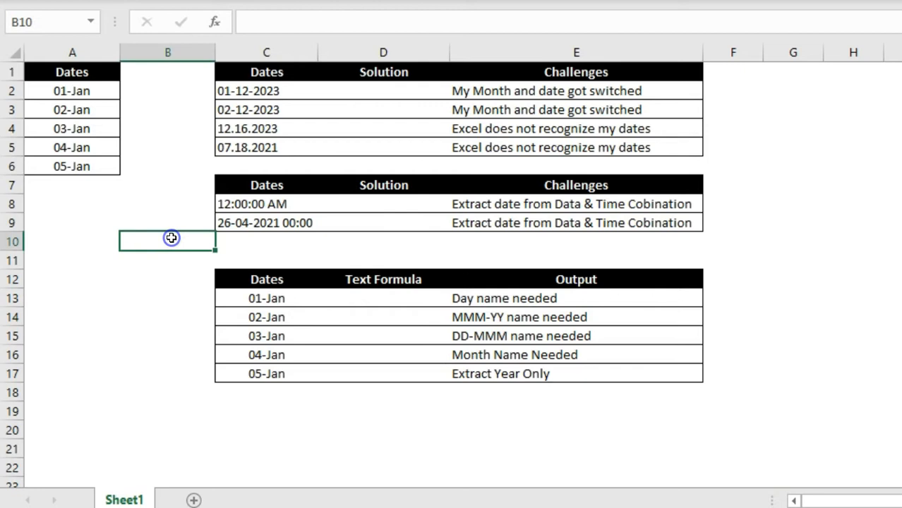
left_click_drag(88, 89, 83, 168)
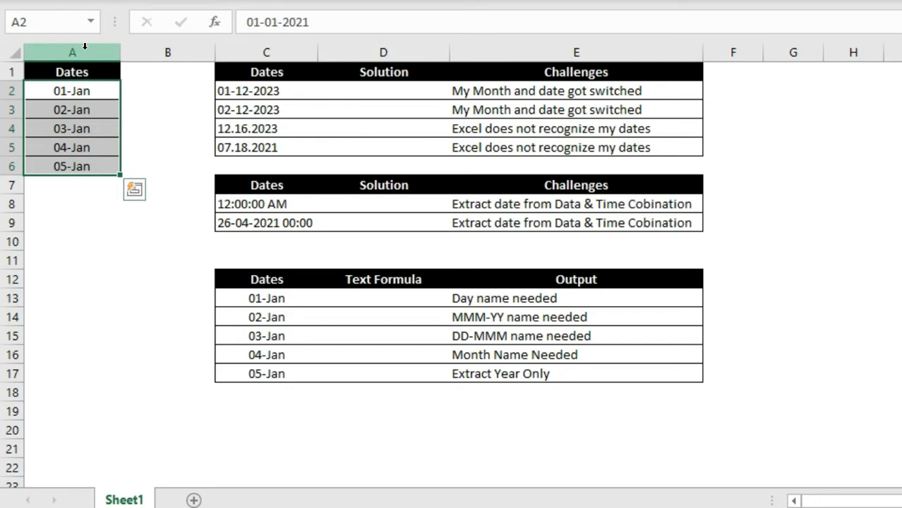
left_click(84, 49)
right_click(84, 49)
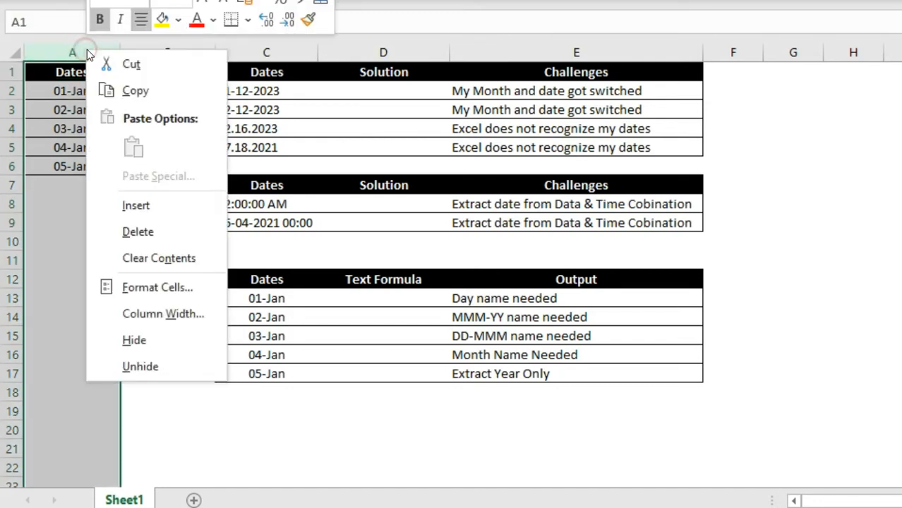
left_click(175, 288)
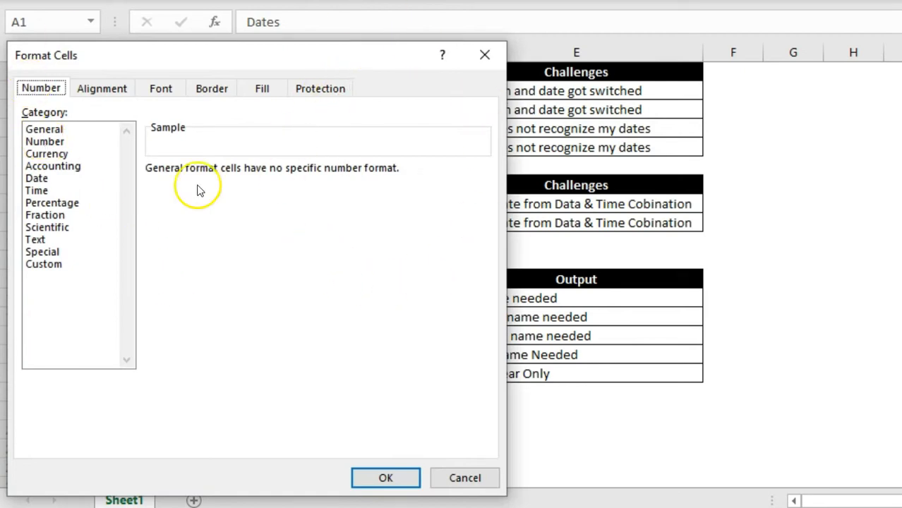
left_click(65, 180)
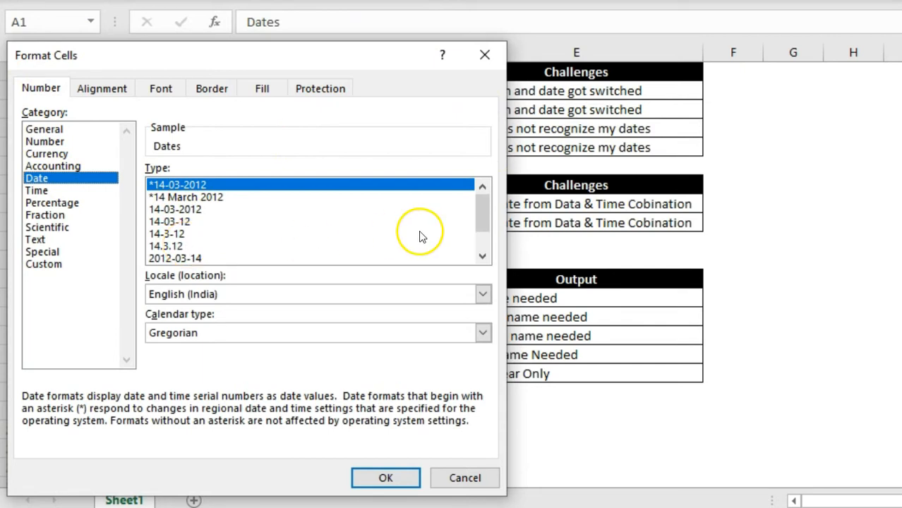
Try several date types for column A, ending with the "Wednesday, 14 March, 2012" type.
left_click(186, 199)
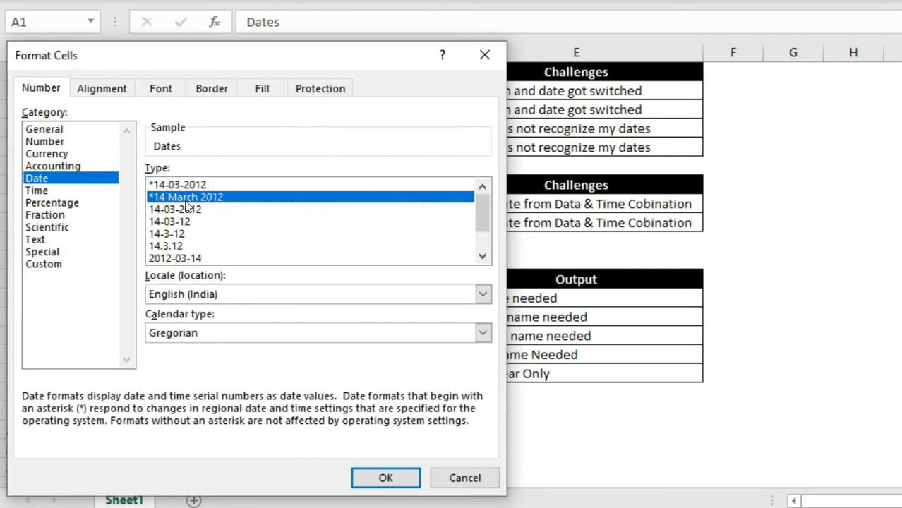
left_click(185, 258)
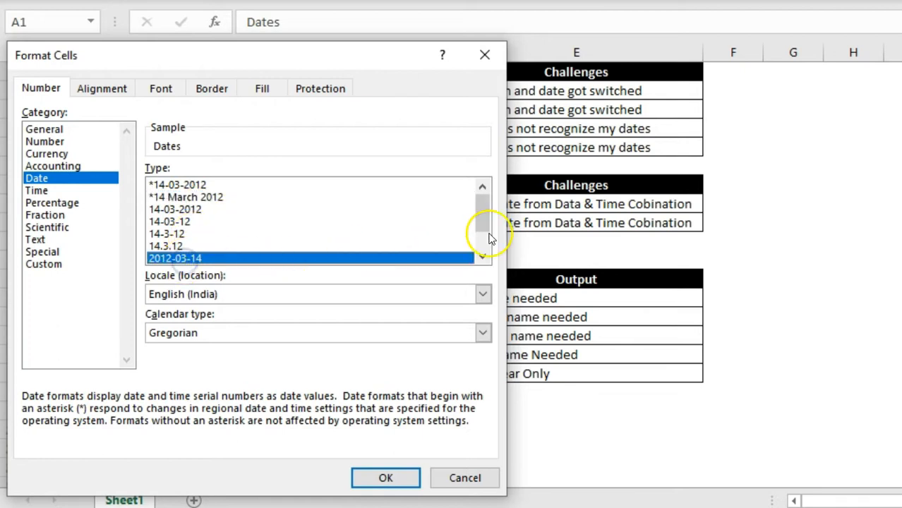
left_click_drag(484, 218, 484, 245)
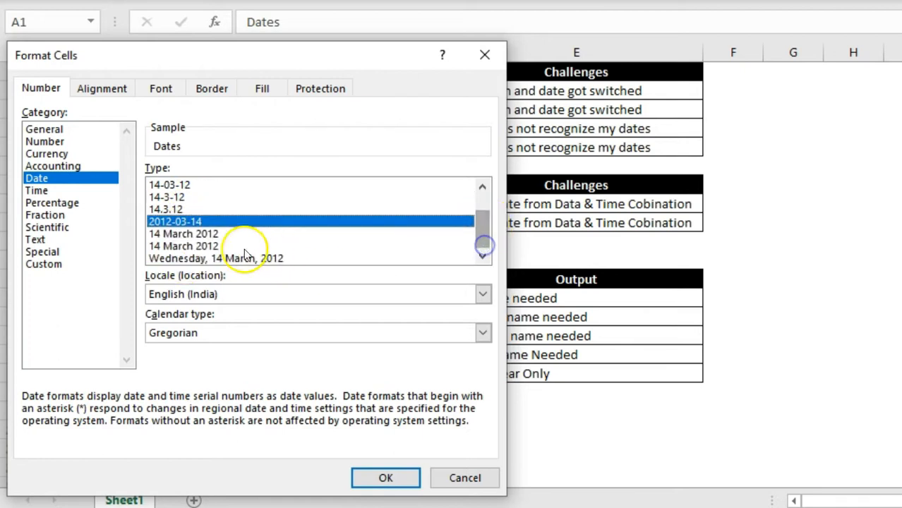
left_click(212, 258)
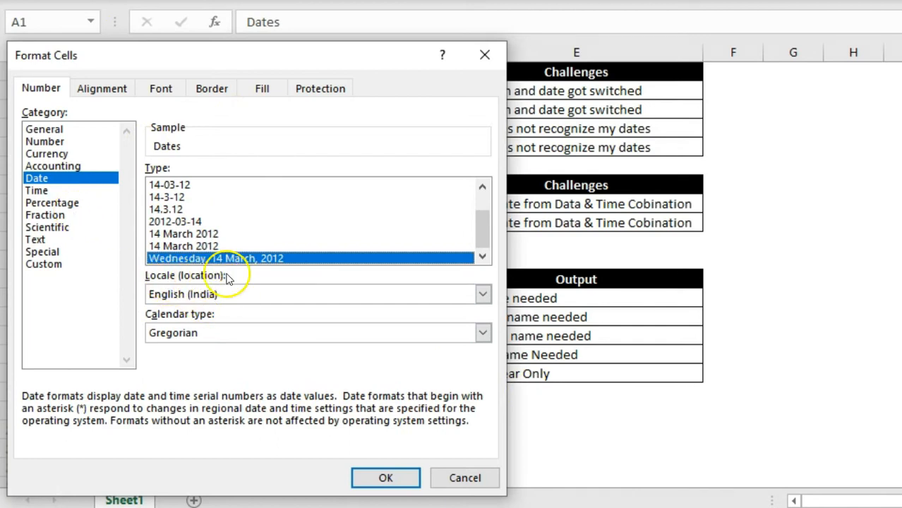
Set the date locale to English (Australia) to see its date types, and return it to English (India).
left_click(266, 302)
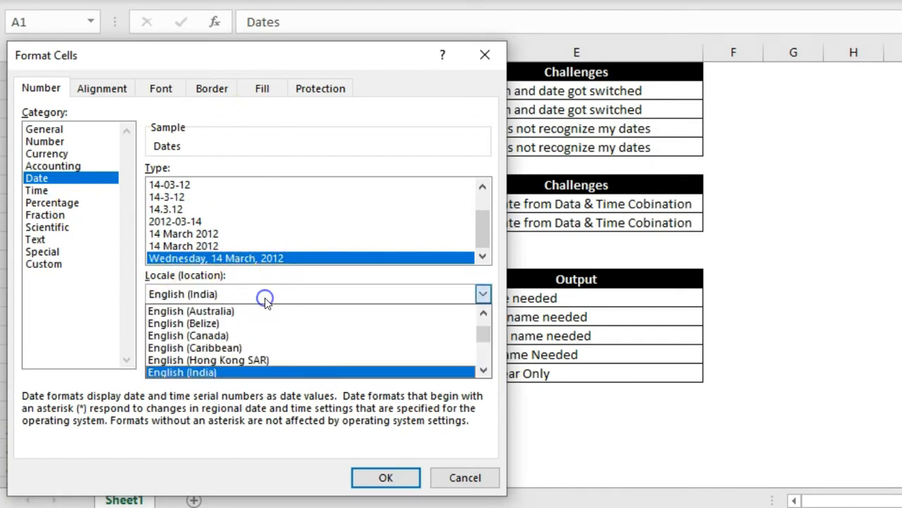
left_click(212, 310)
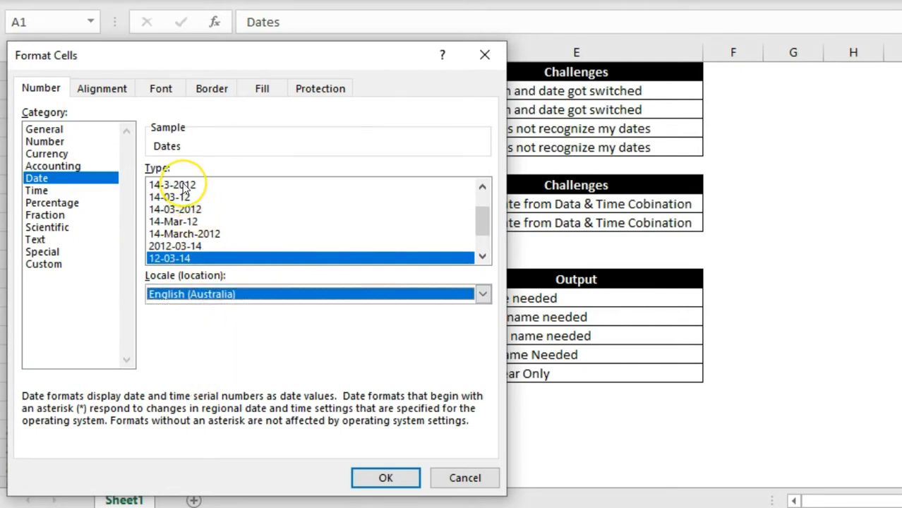
left_click(212, 294)
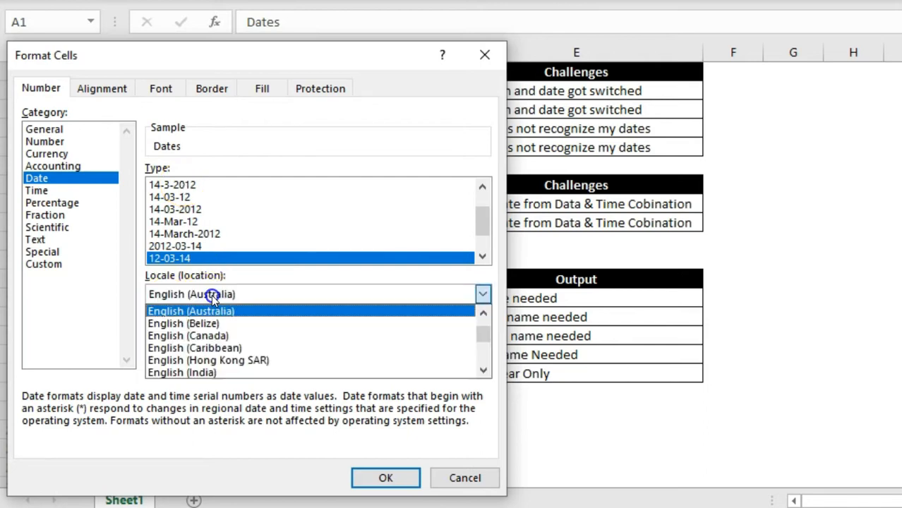
left_click(195, 371)
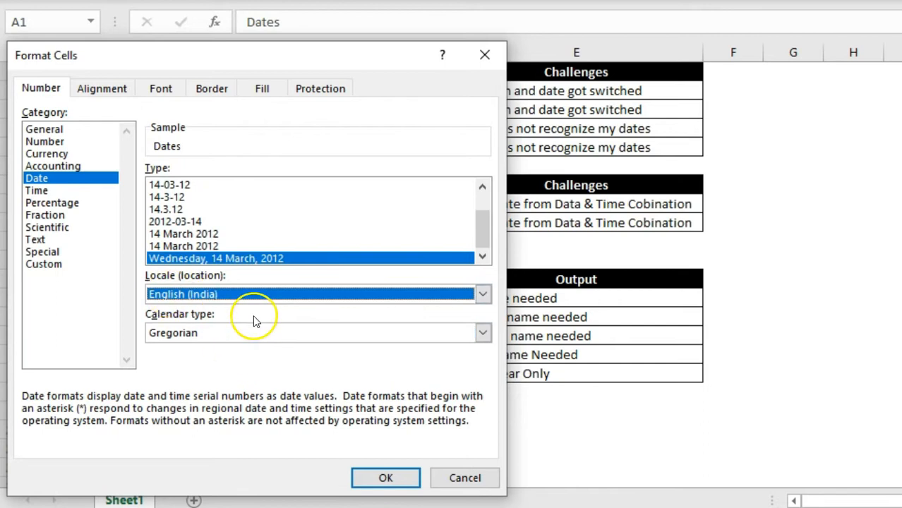
Set the calendar type to Gregorian (English) and apply the 2012-03-14 date type to column A.
left_click(221, 332)
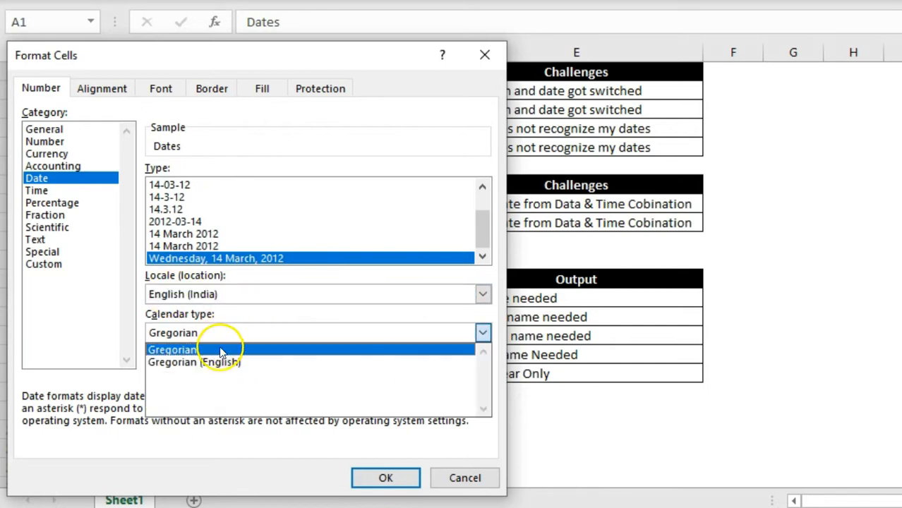
left_click(213, 362)
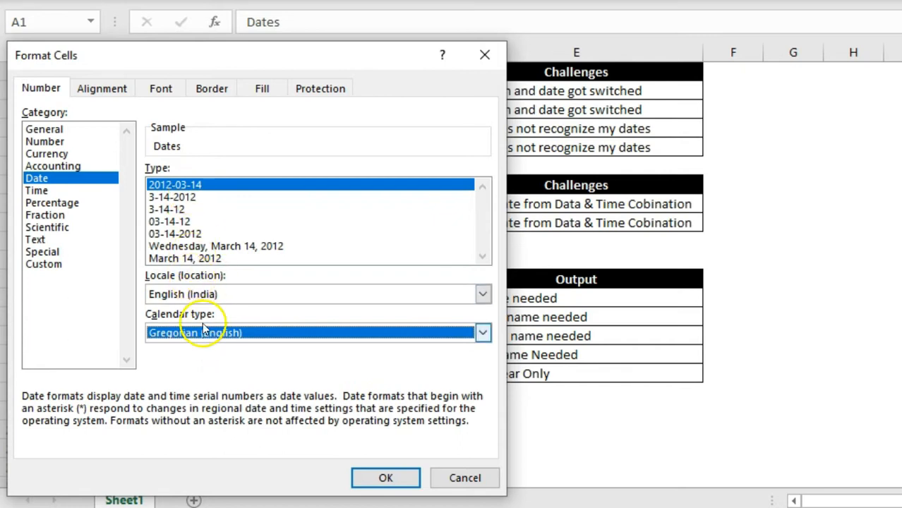
left_click(383, 477)
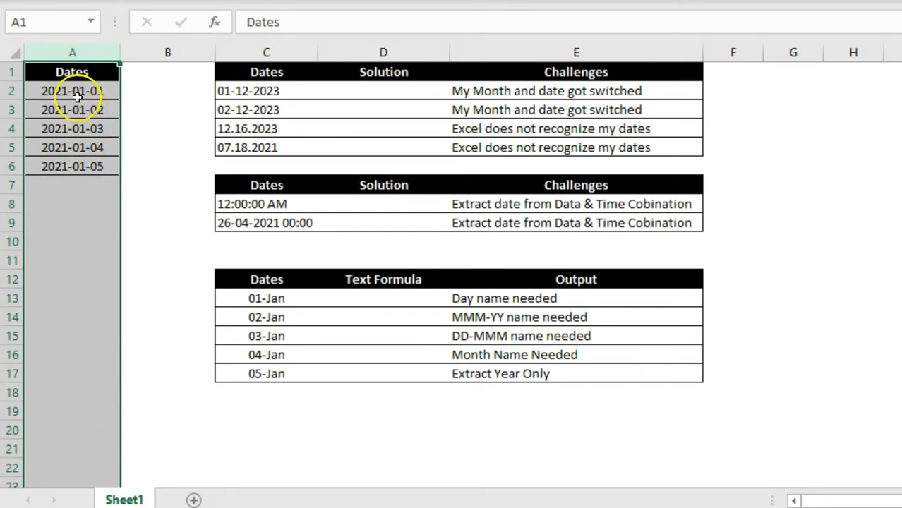
Reformat column A with the last visible 14-Mar-12 date type under the English (United States) locale.
right_click(73, 51)
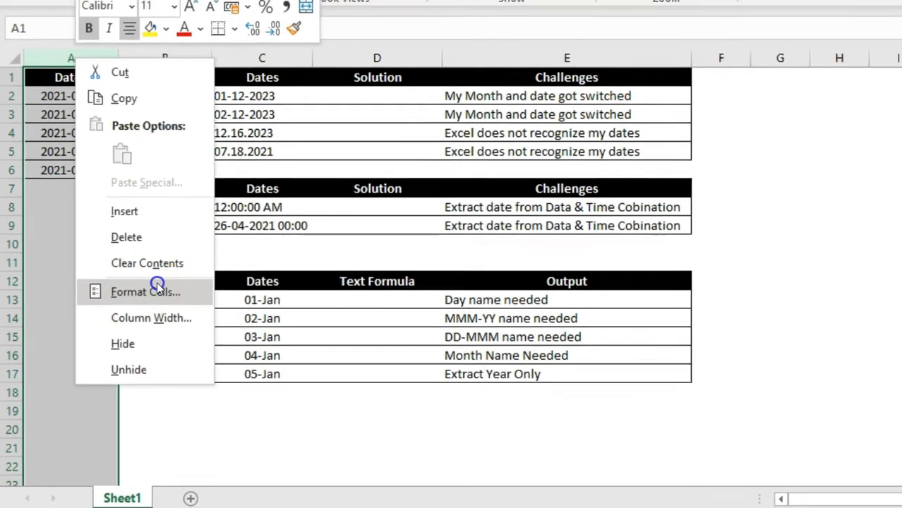
left_click(157, 286)
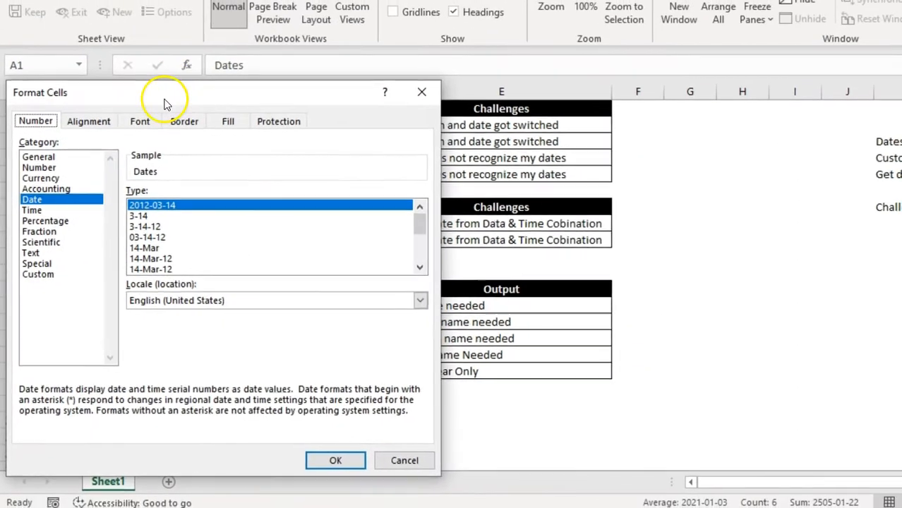
left_click_drag(171, 97, 600, 121)
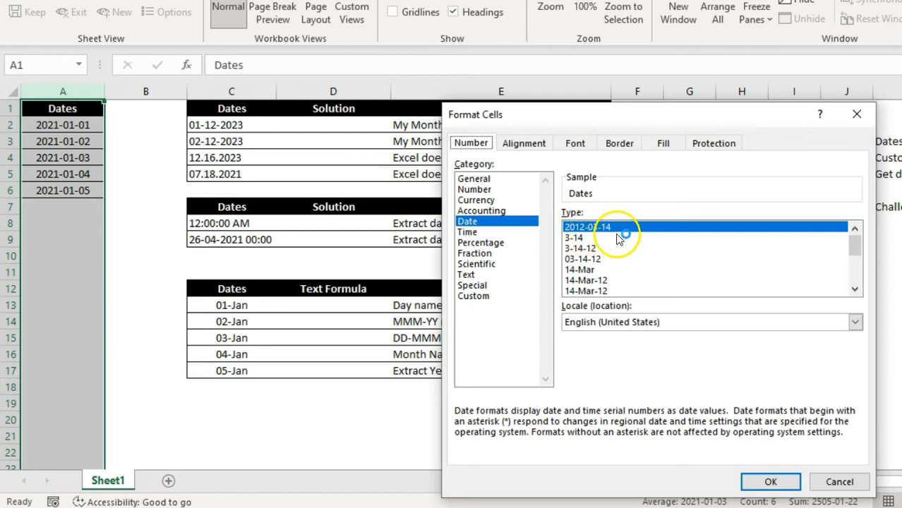
left_click(599, 292)
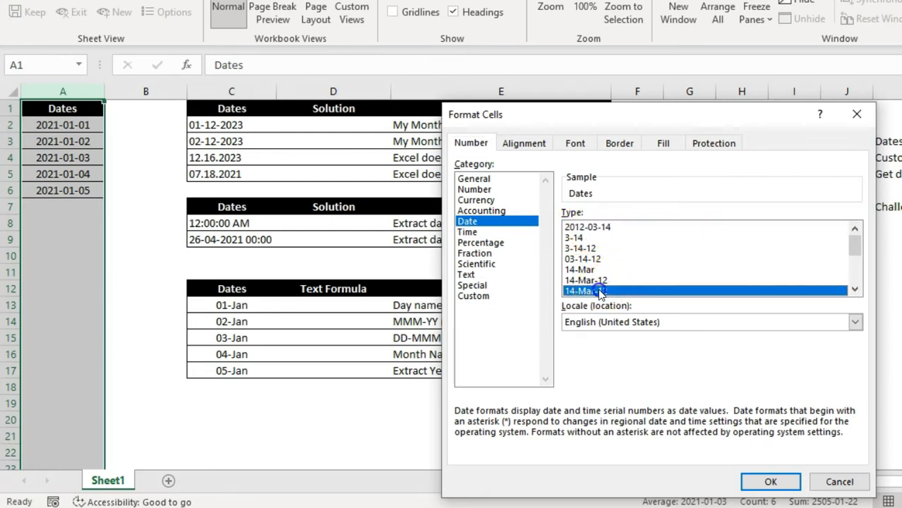
left_click(777, 483)
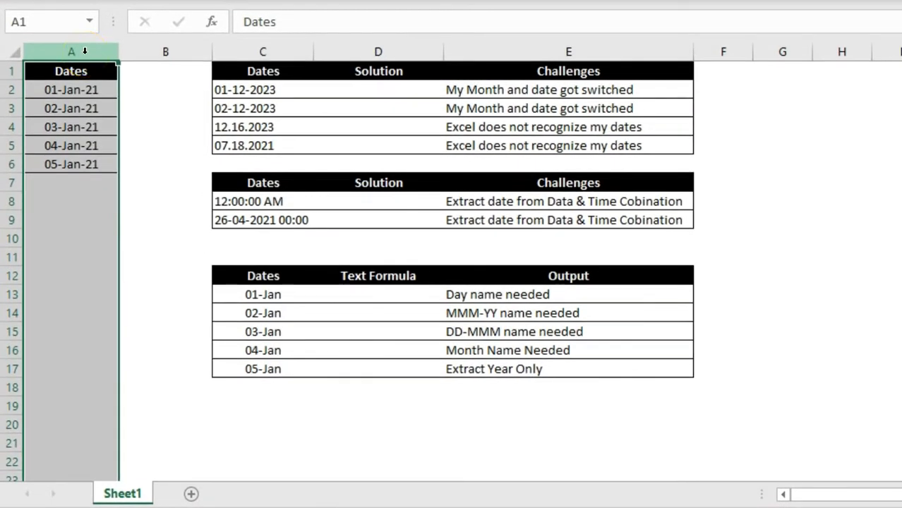
Replace column A's date format with the custom number format code dd-mmmm-yy.
right_click(84, 53)
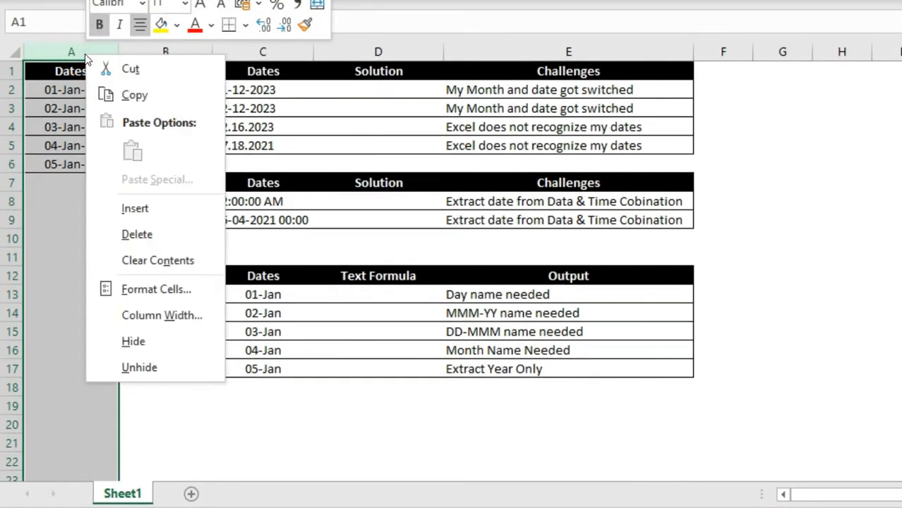
left_click(185, 289)
left_click_drag(256, 65, 663, 25)
left_click(452, 149)
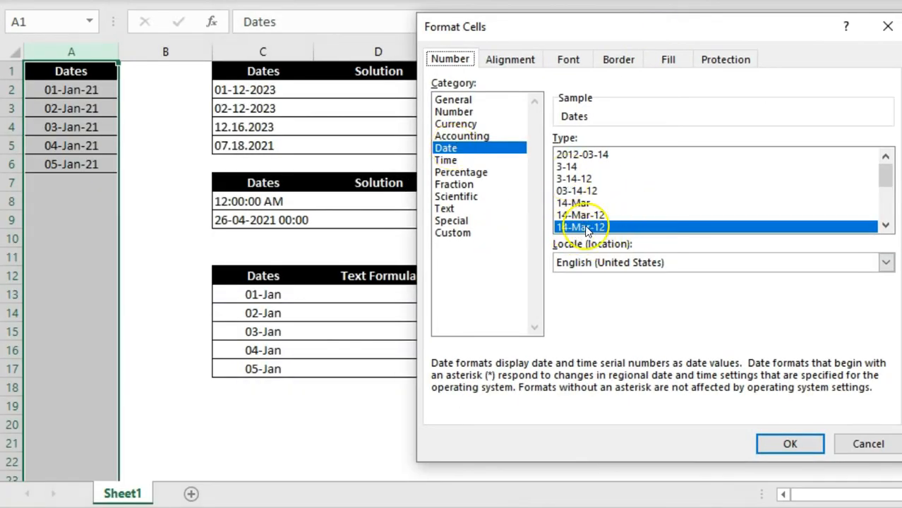
left_click(459, 235)
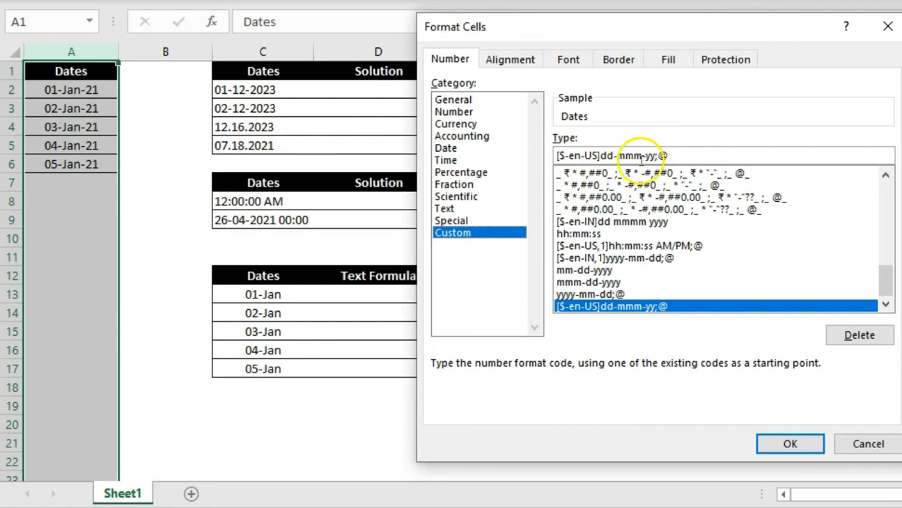
left_click_drag(671, 156, 558, 147)
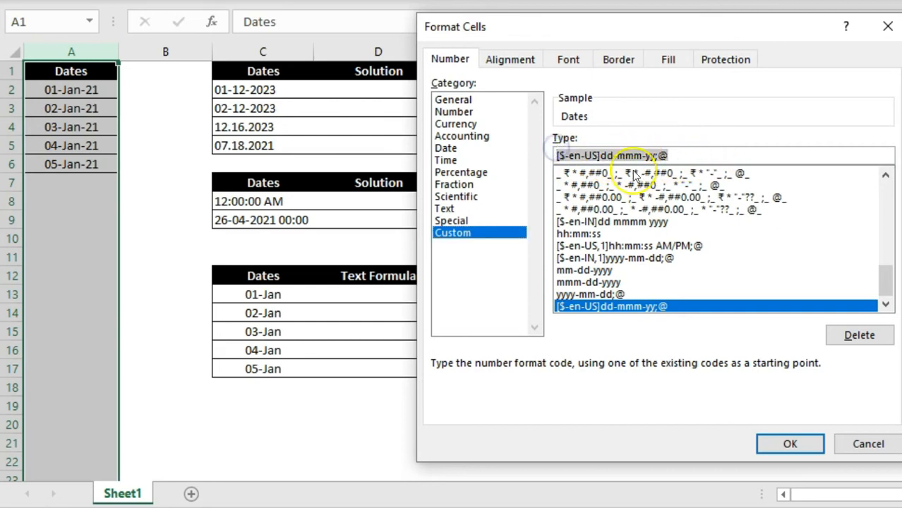
key("BackSpace")
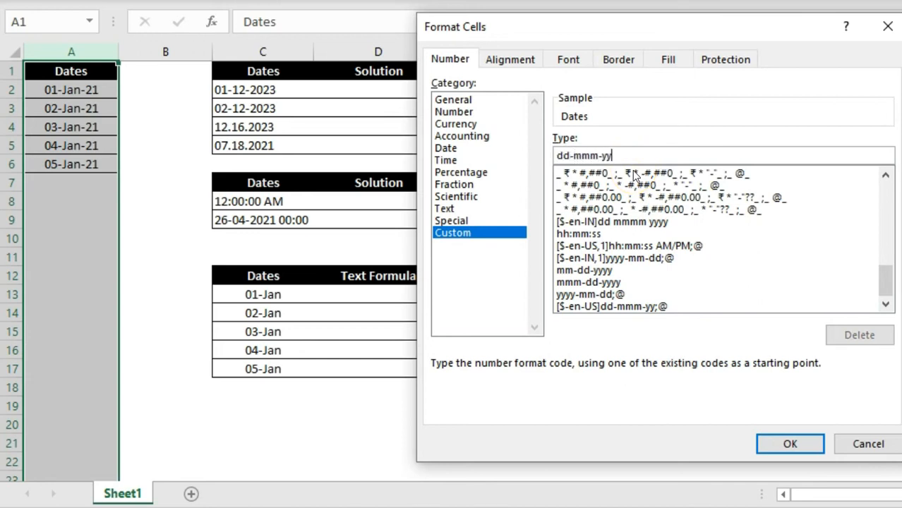
type("m")
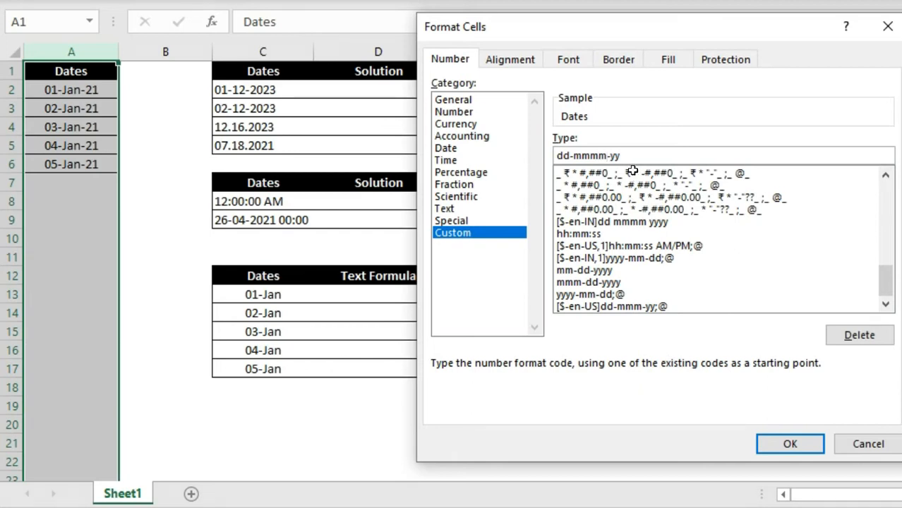
key("Return")
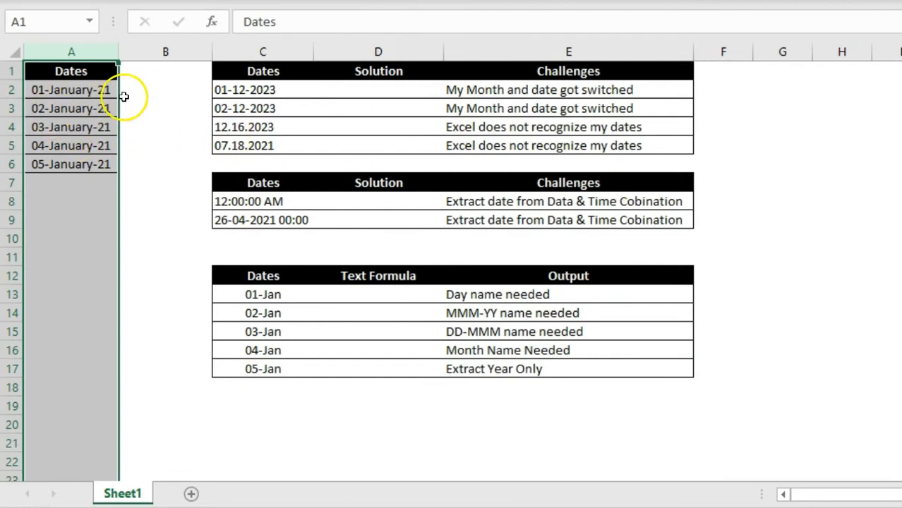
Remove the day part from column A's custom format so the code reads mmmm-yy, and apply it.
right_click(72, 53)
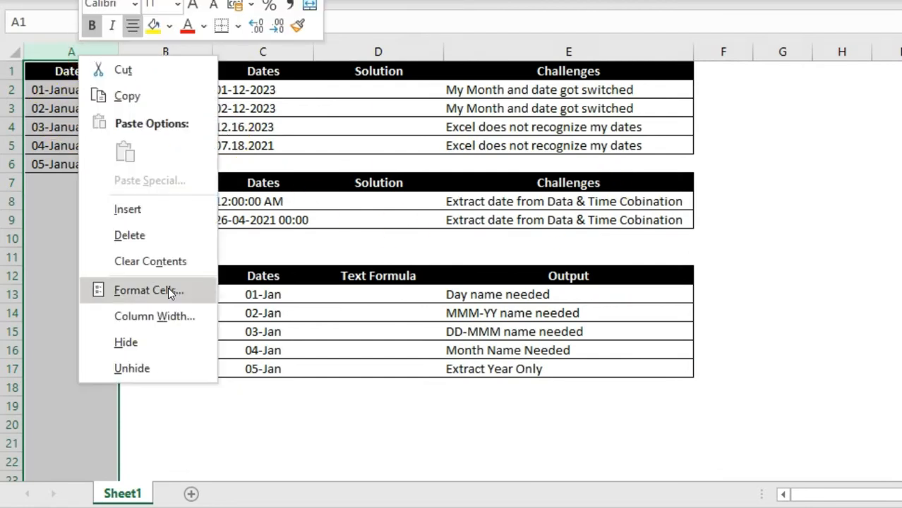
left_click(168, 290)
left_click_drag(397, 63, 791, 22)
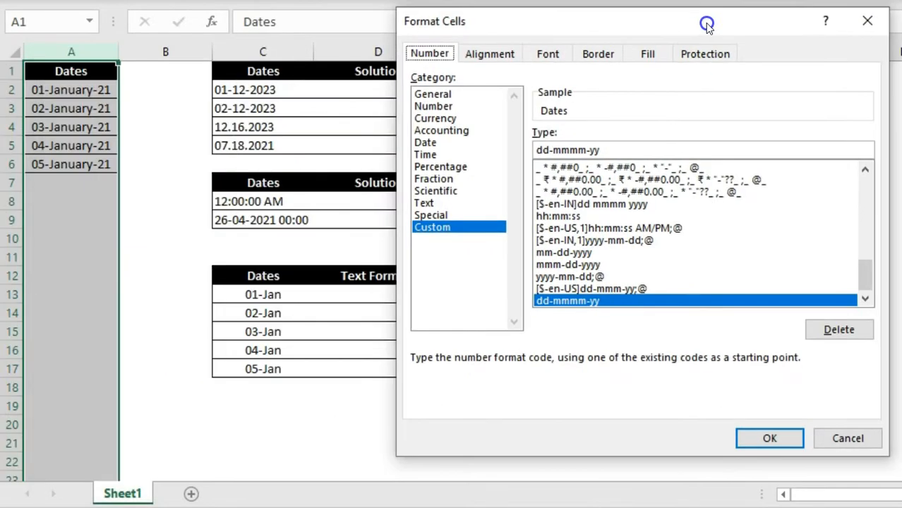
left_click_drag(552, 150, 527, 150)
key("Delete")
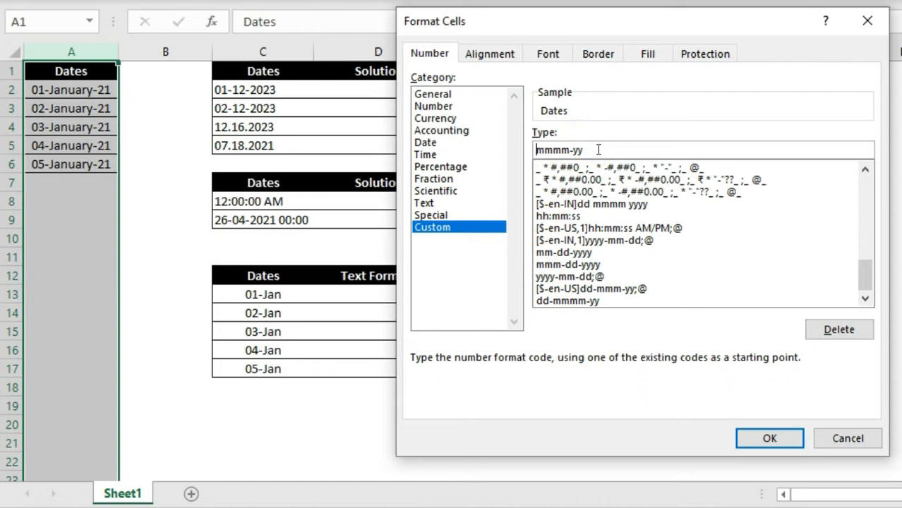
left_click(776, 437)
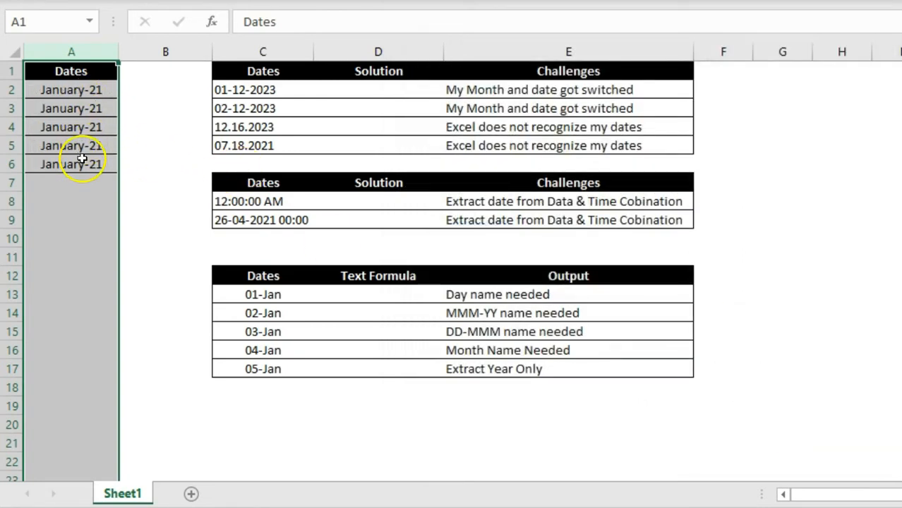
Extend column A's custom format to mmmm-yy hh:mm:ss and fit the column width to its contents.
right_click(80, 54)
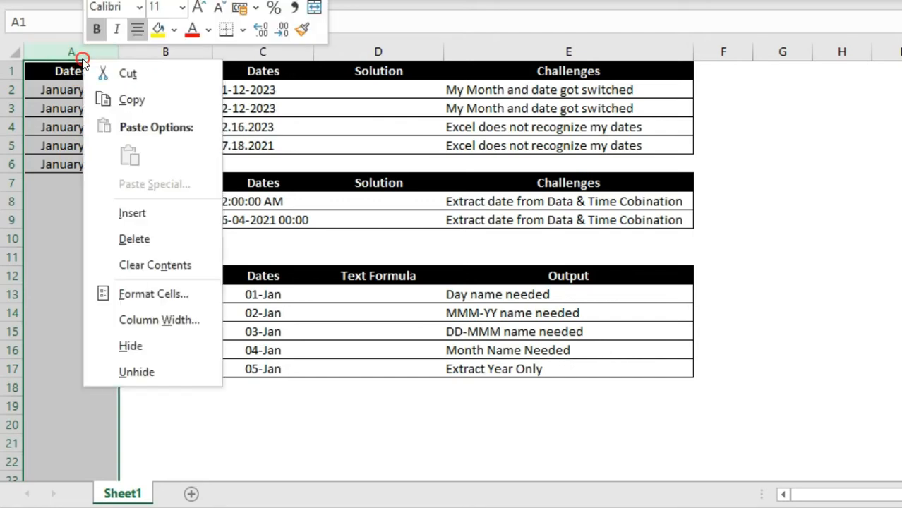
left_click(169, 294)
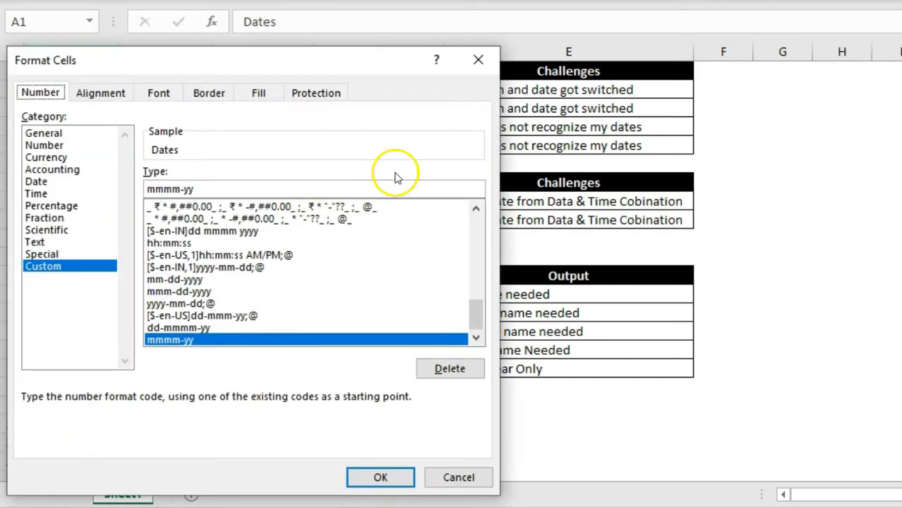
left_click_drag(267, 62, 651, 32)
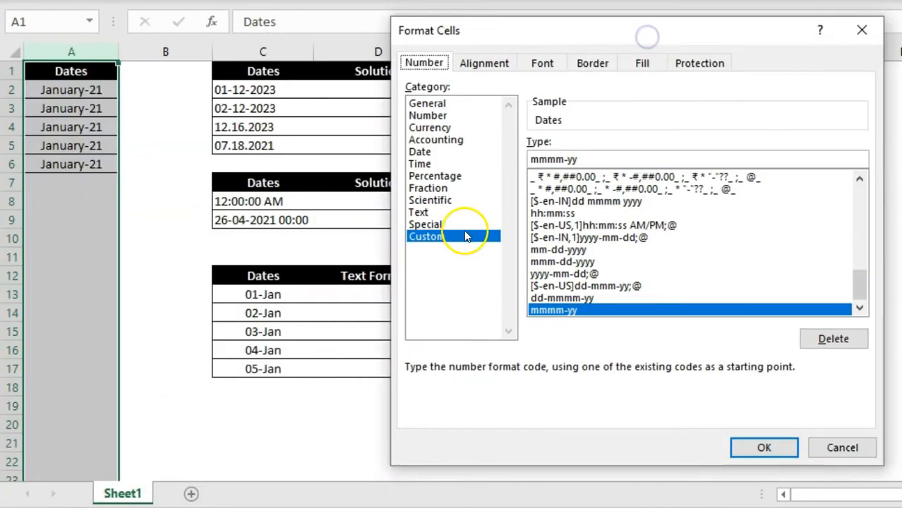
left_click(611, 159)
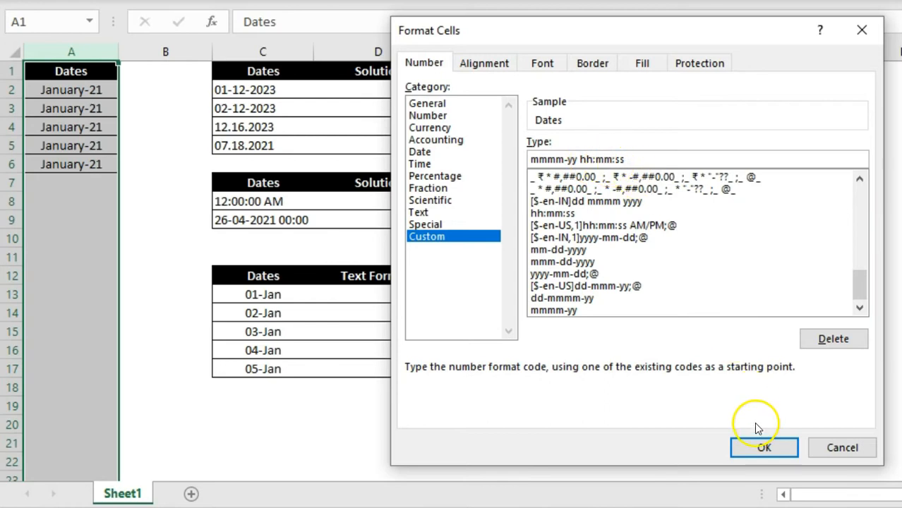
left_click(761, 445)
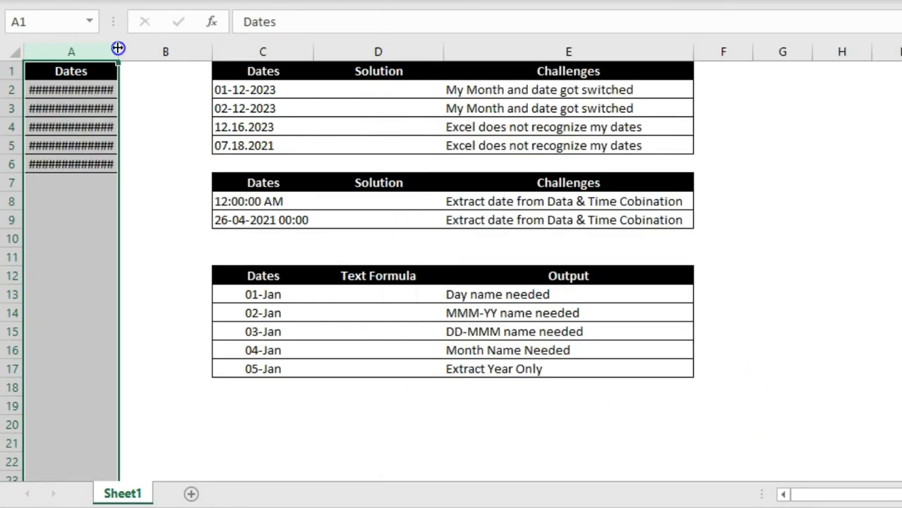
double_click(118, 47)
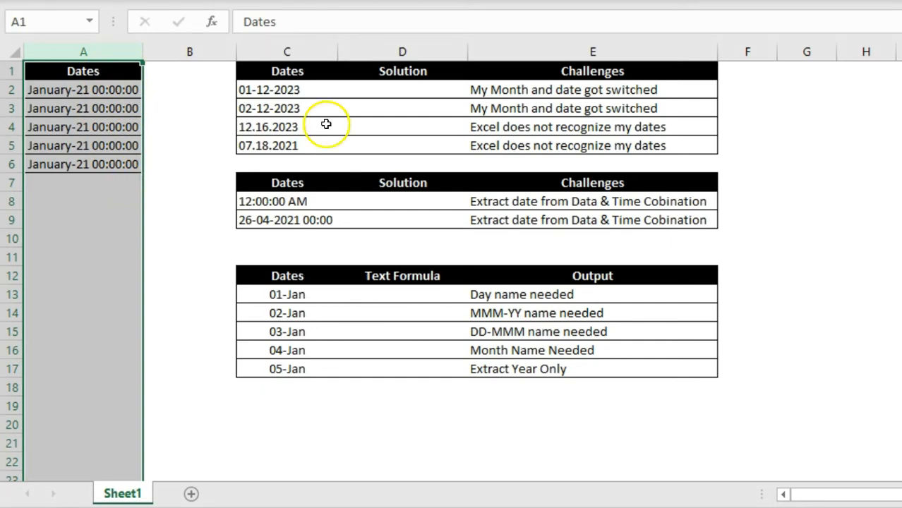
Examine the first two dates in C2:C3 and their challenge descriptions in E2:E3.
left_click(408, 92)
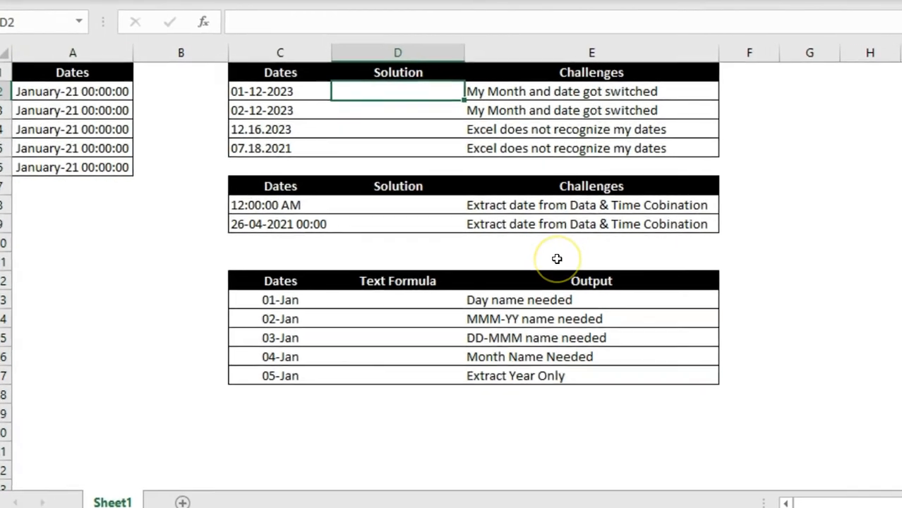
key("Left")
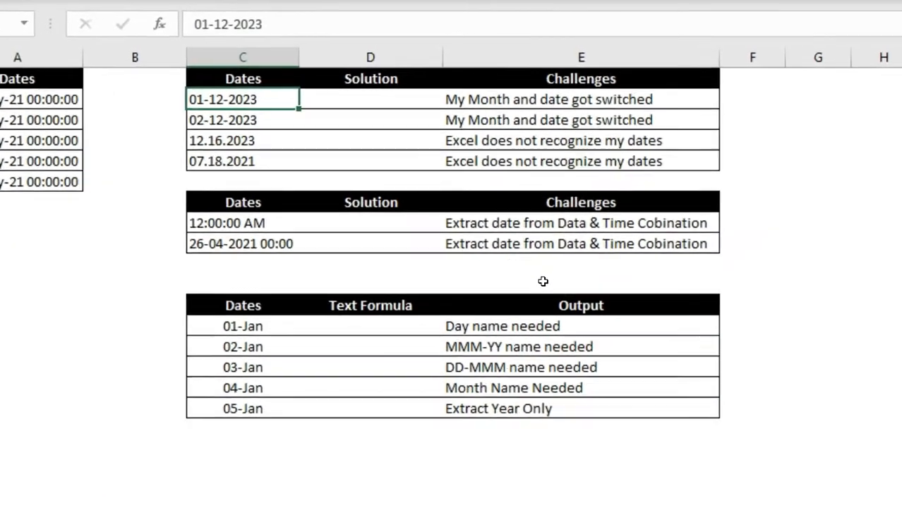
key("shift+Down")
key("Right")
key("Right")
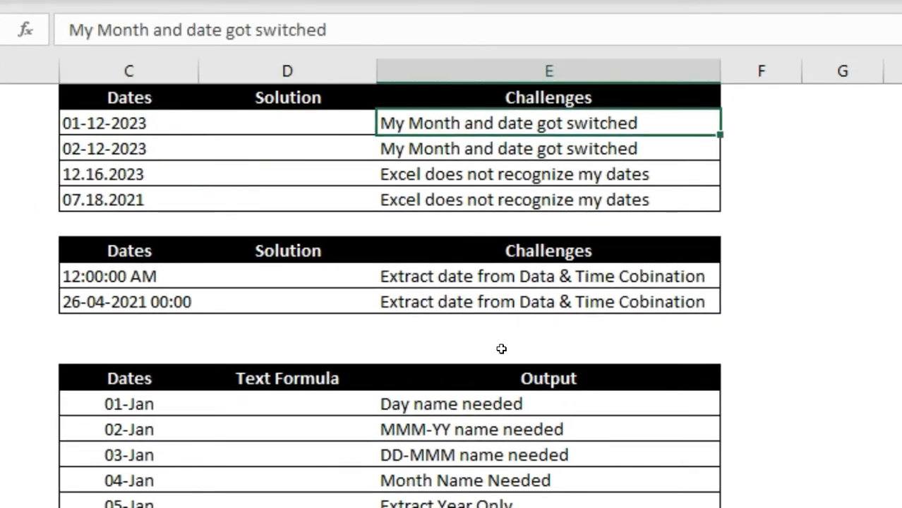
key("shift+Down")
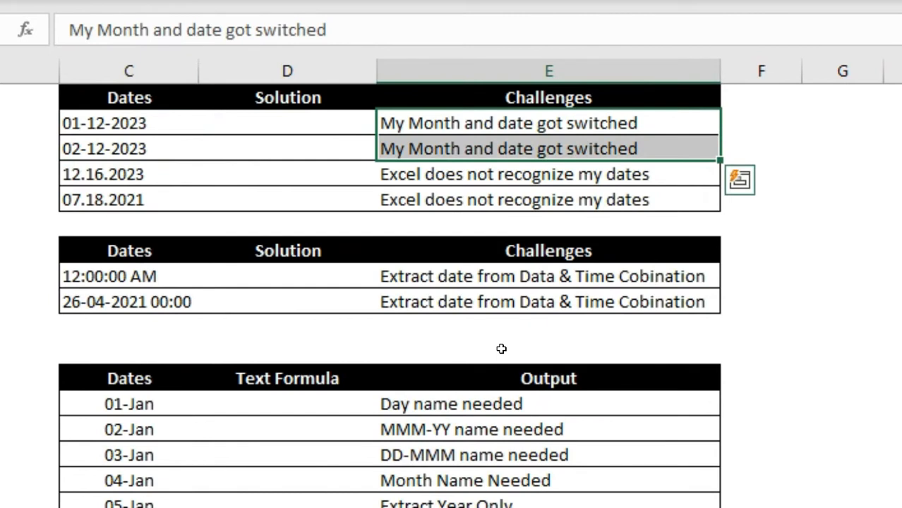
key("Left")
key("Left")
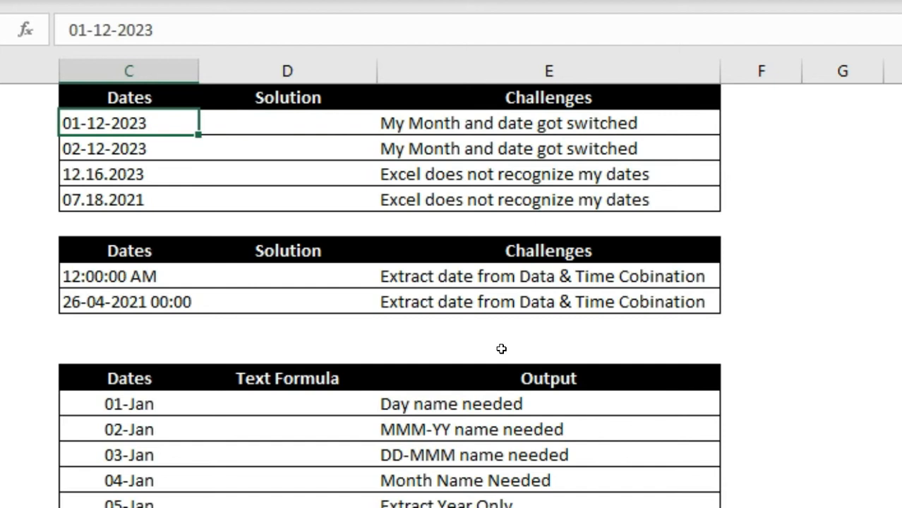
Begin a DATE formula in D2 with YEAR(C2) as its year argument.
left_click(244, 127)
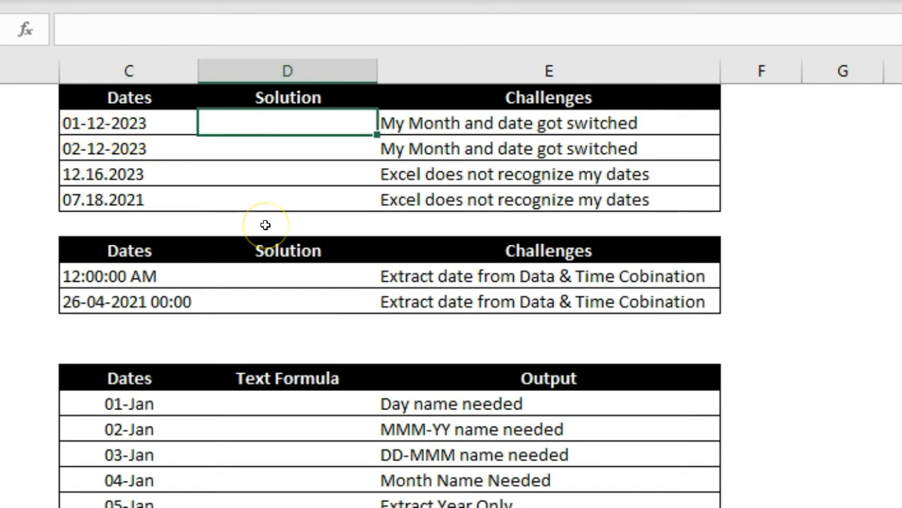
type("date")
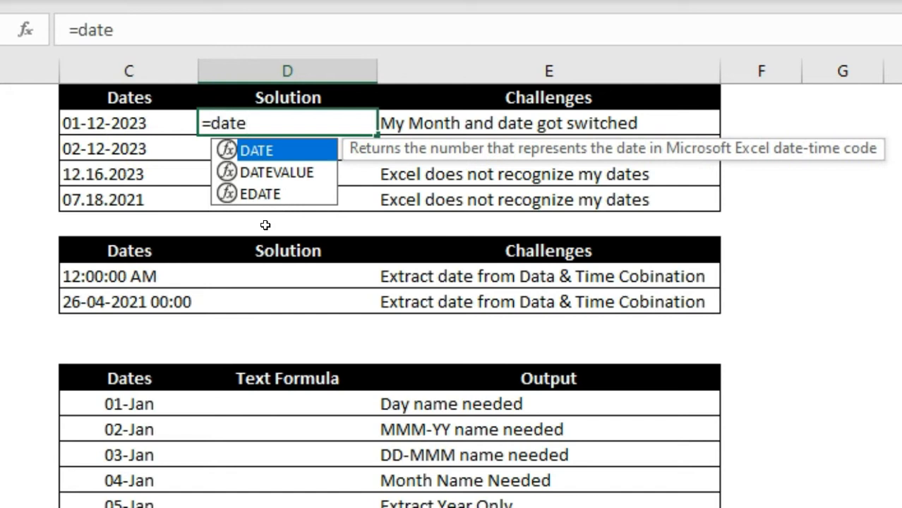
type("(")
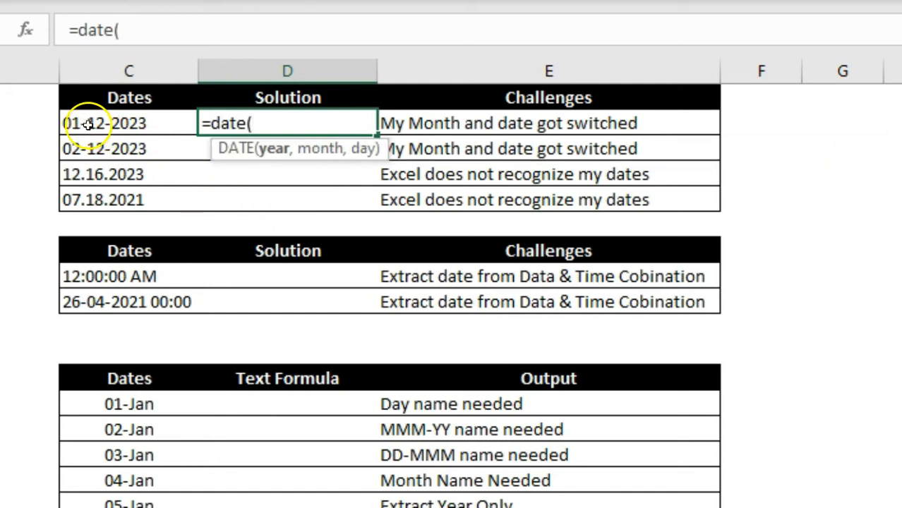
left_click(305, 227)
key("BackSpace")
key("BackSpace")
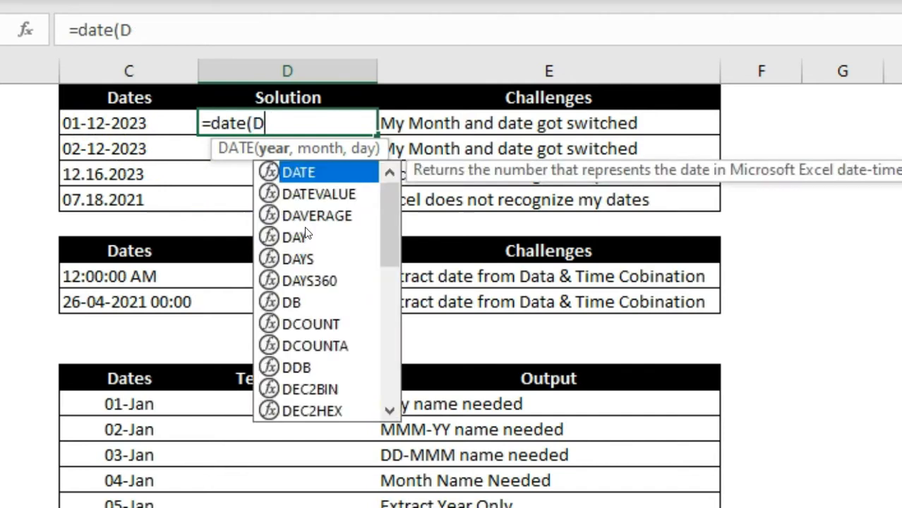
type("y")
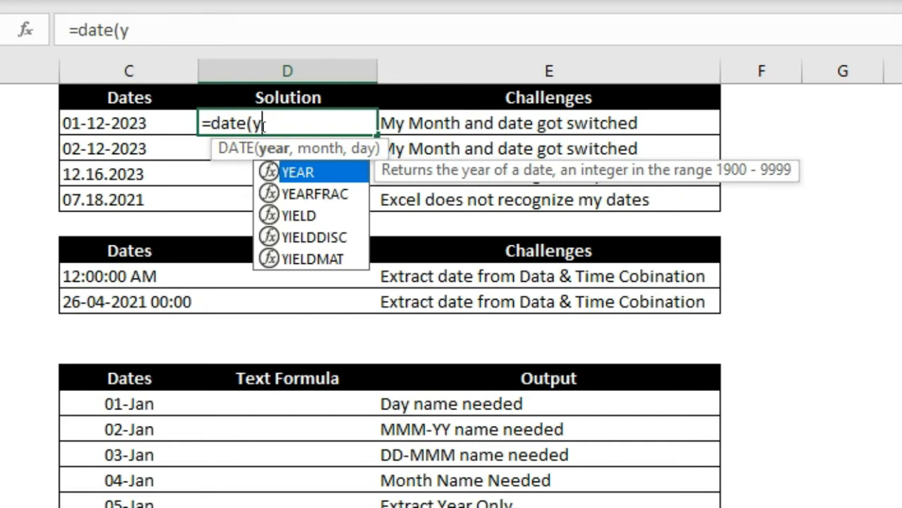
type("ear")
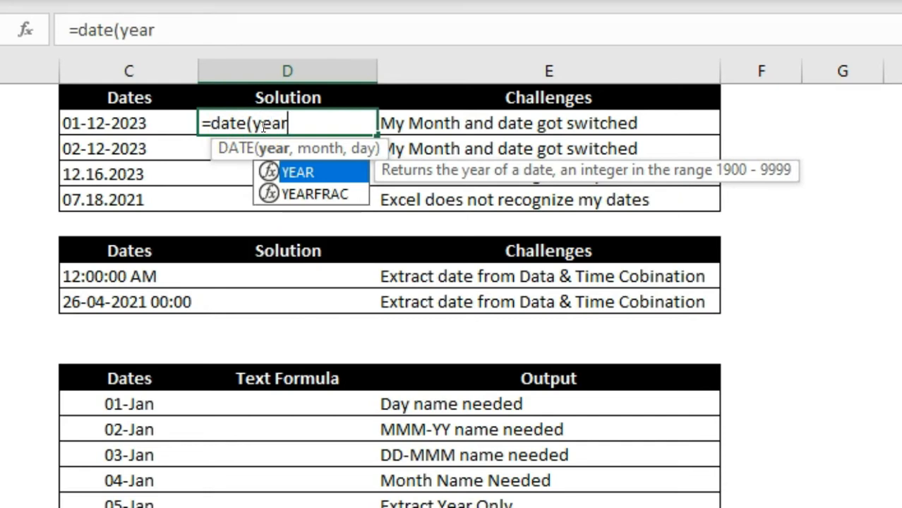
type("(")
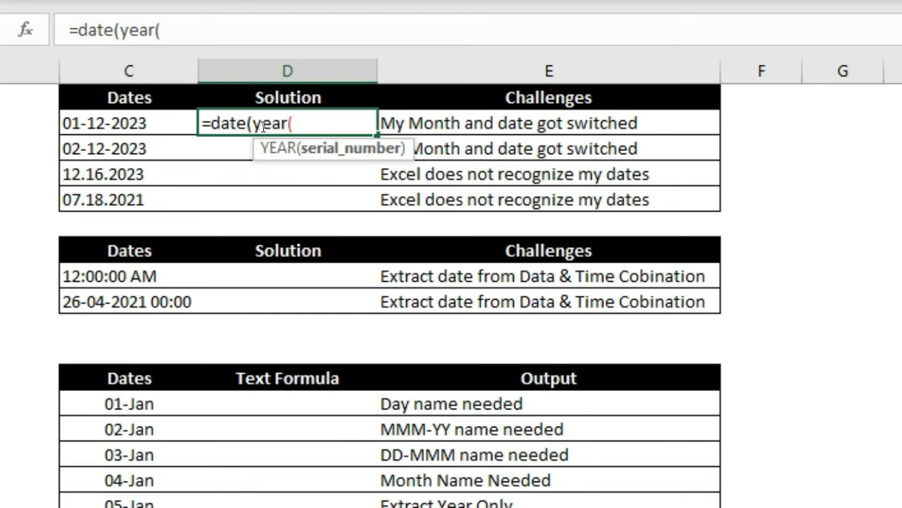
left_click(130, 123)
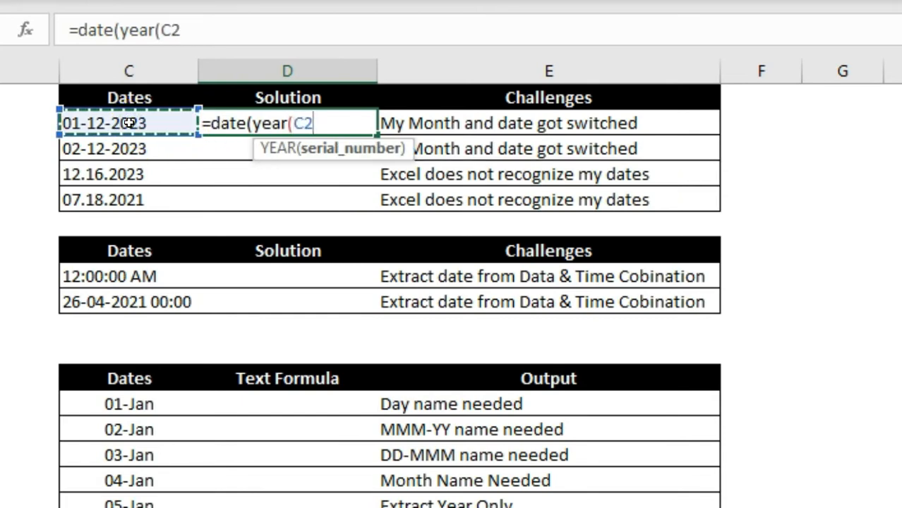
type("),")
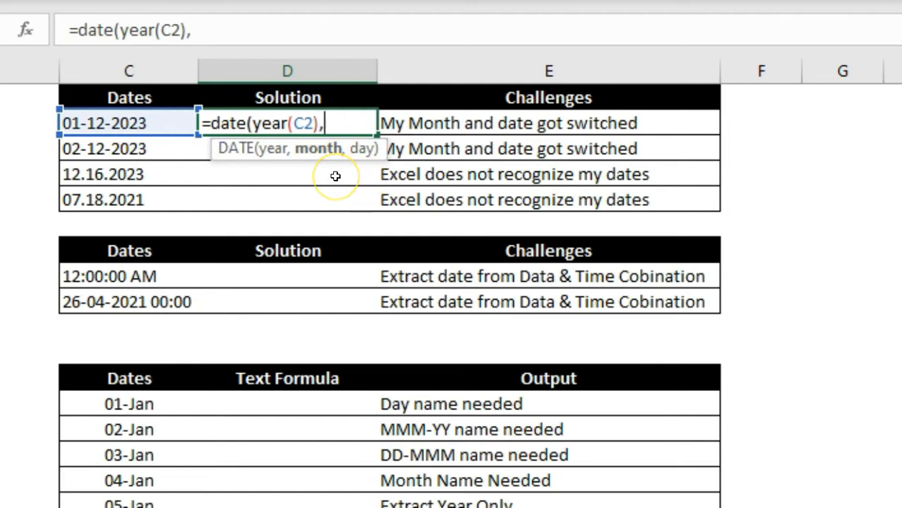
Complete D2's DATE formula with DAY(C2) as the month and MONTH(C2) as the day, accepting the closing-parenthesis correction.
type("day(")
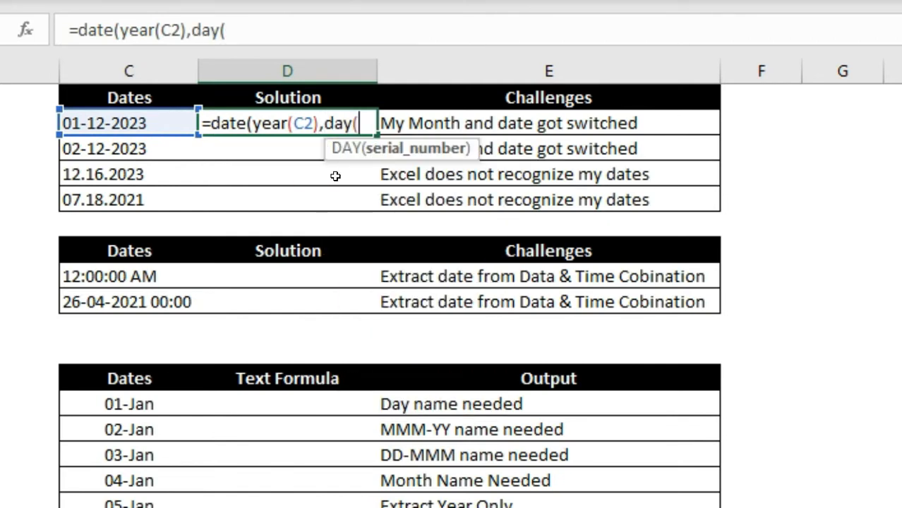
left_click(124, 123)
type("),")
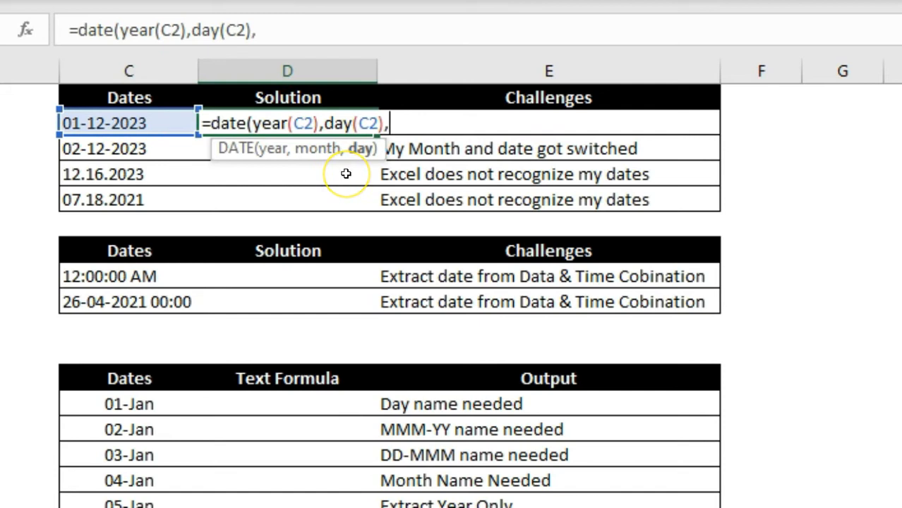
type("month(")
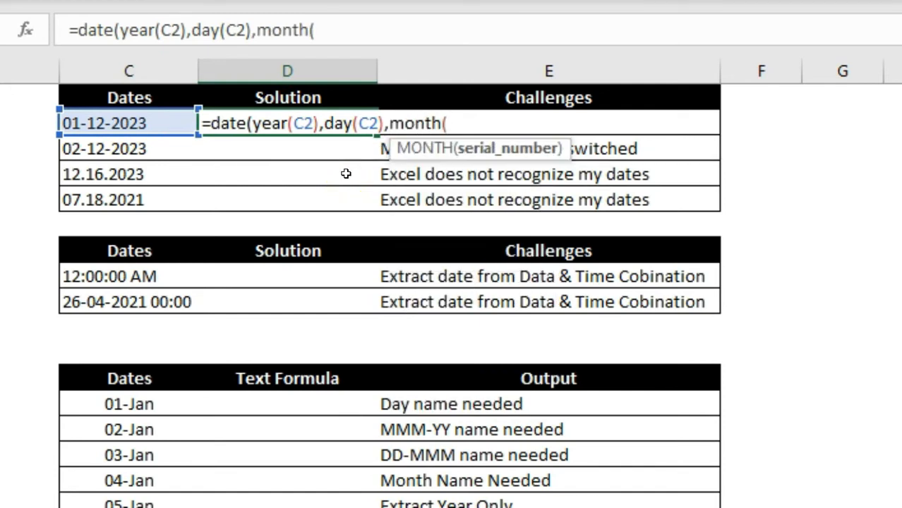
left_click(180, 119)
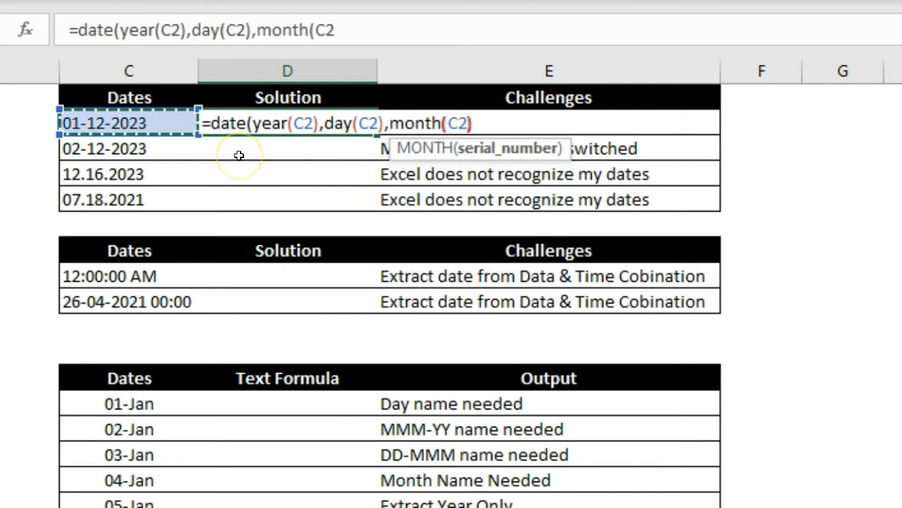
type(")")
key("Return")
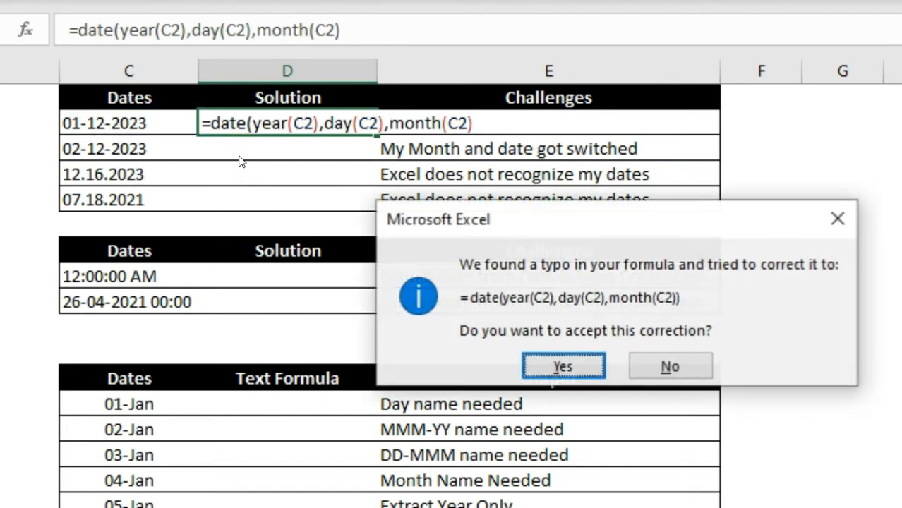
key("Return")
key("Up")
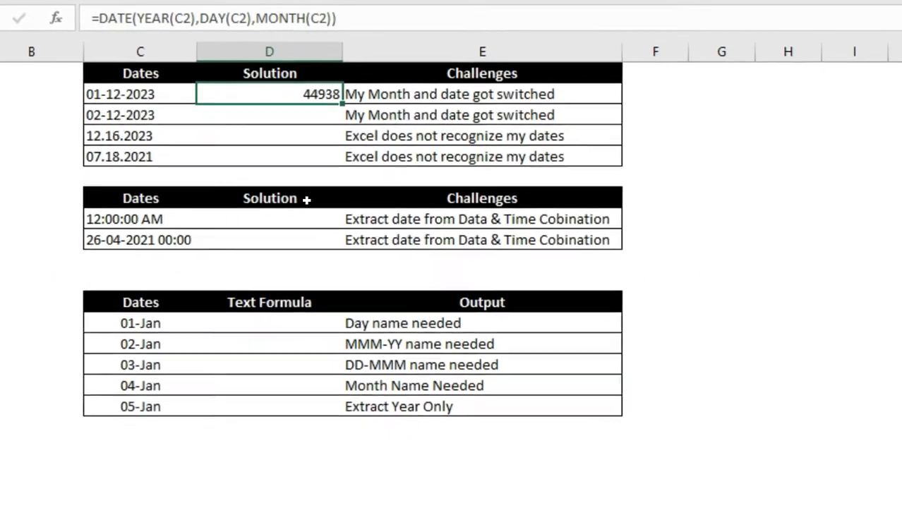
Format column D with the custom number format code dd-mmm-yy.
left_click(291, 49)
right_click(291, 49)
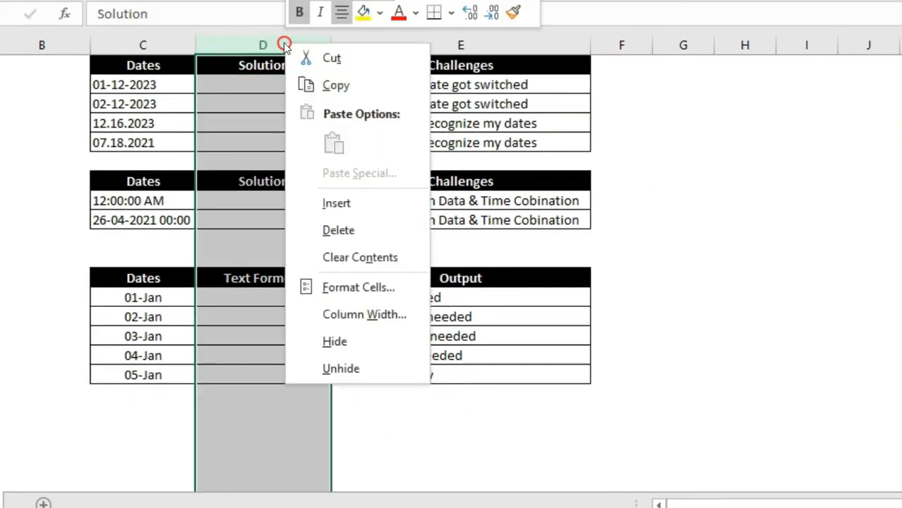
left_click(364, 285)
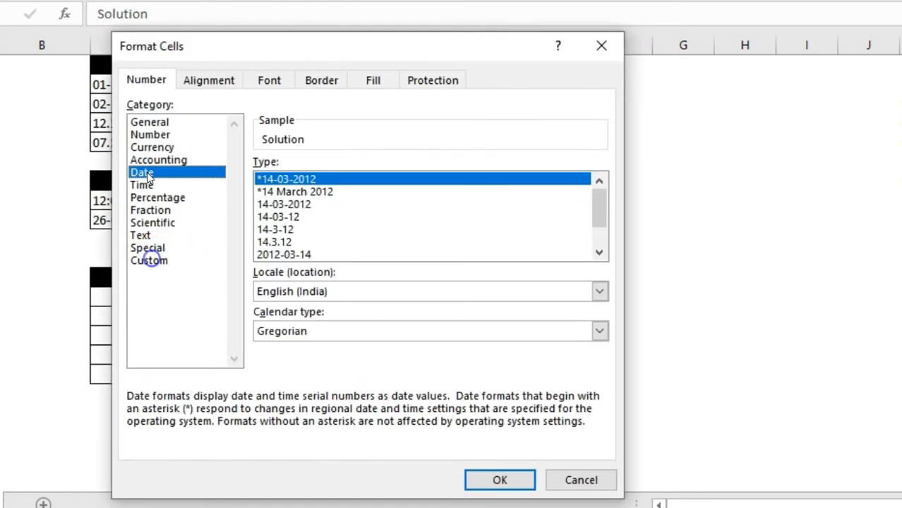
left_click(290, 193)
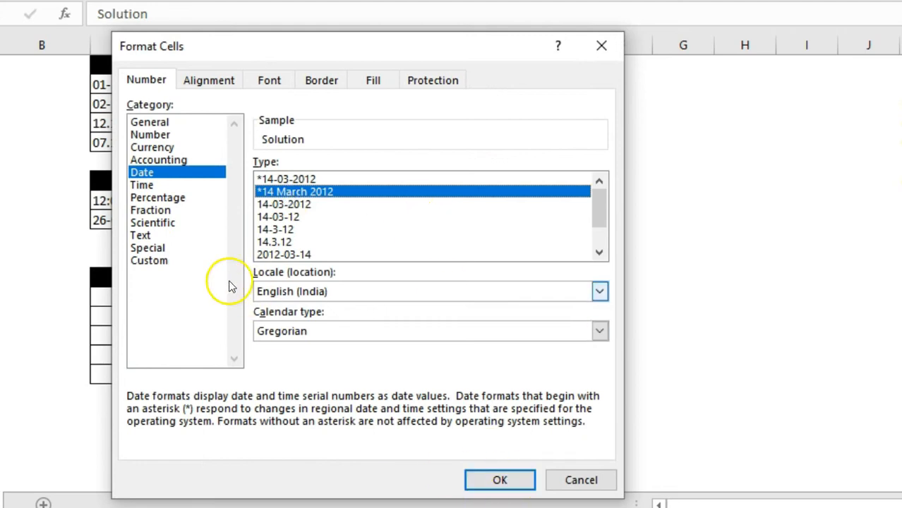
left_click(141, 260)
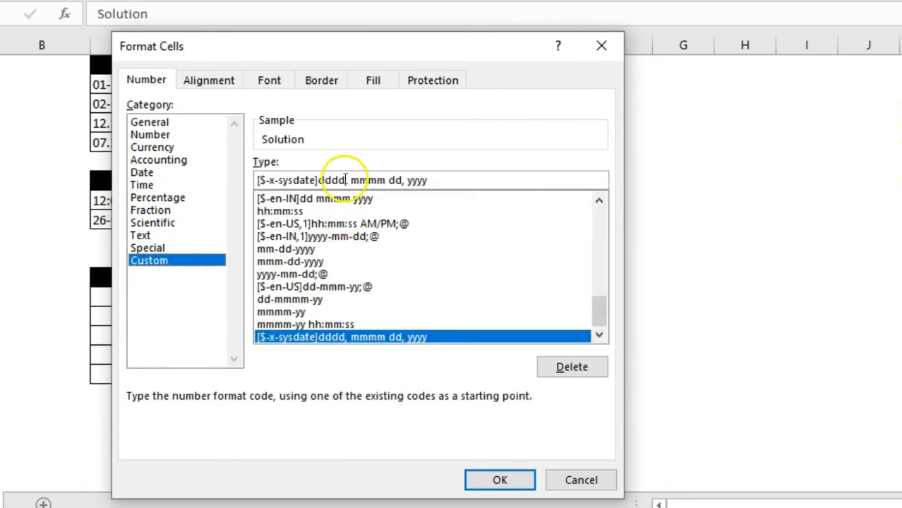
left_click(307, 302)
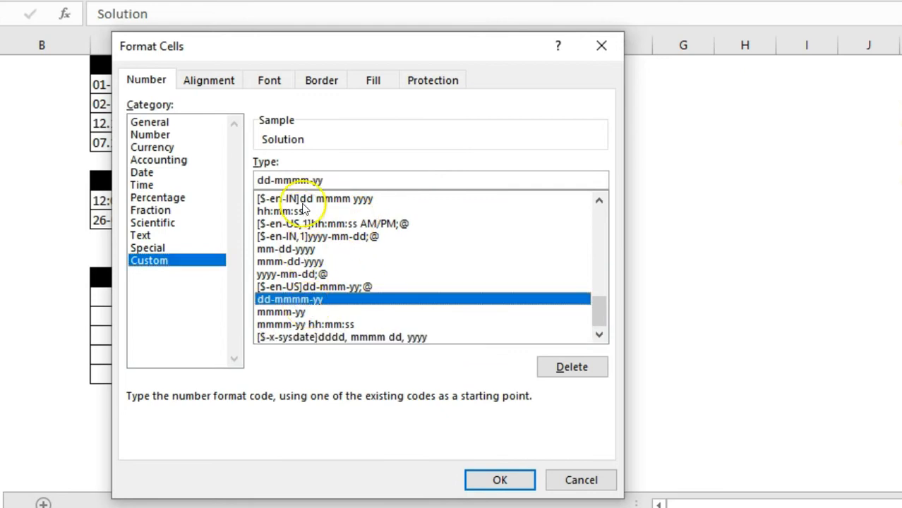
left_click(301, 180)
key("BackSpace")
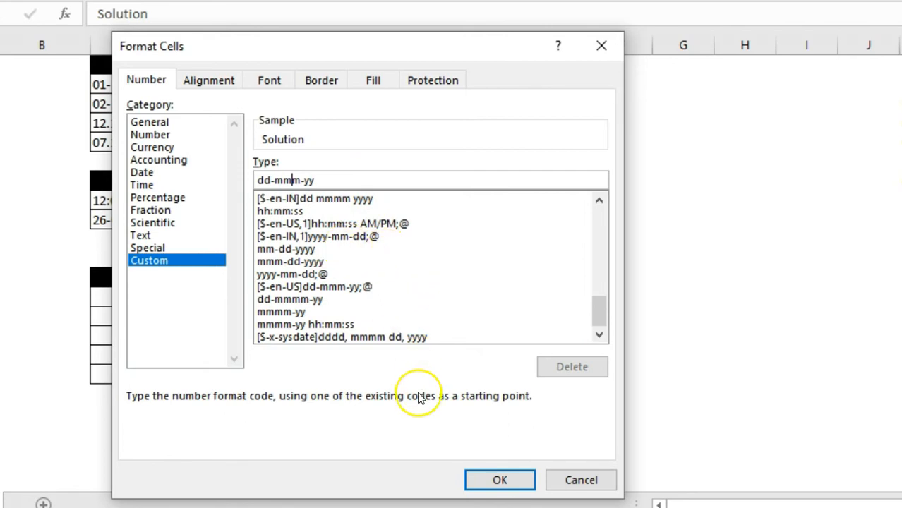
left_click(500, 480)
Copy the DATE formula from D2 to D3 to correct the second switched date.
key("Down")
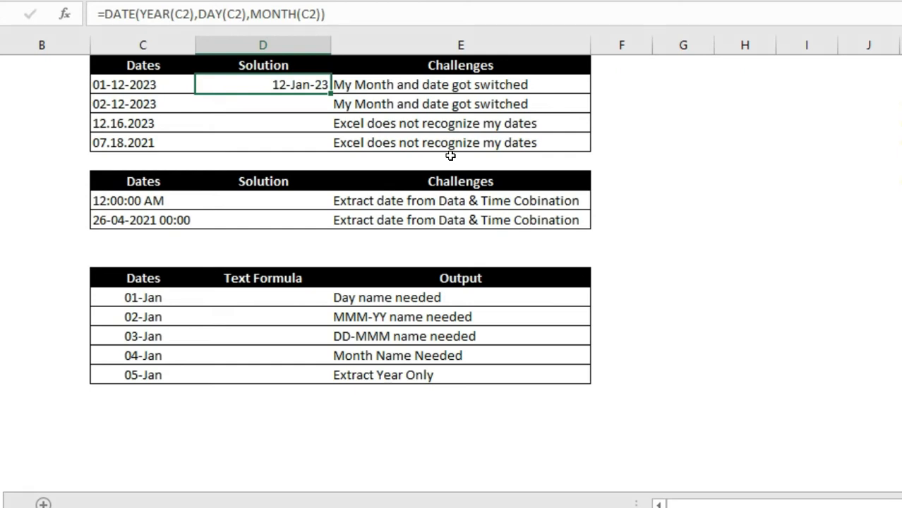
key("Down")
key("Up")
key("ctrl+c")
key("Down")
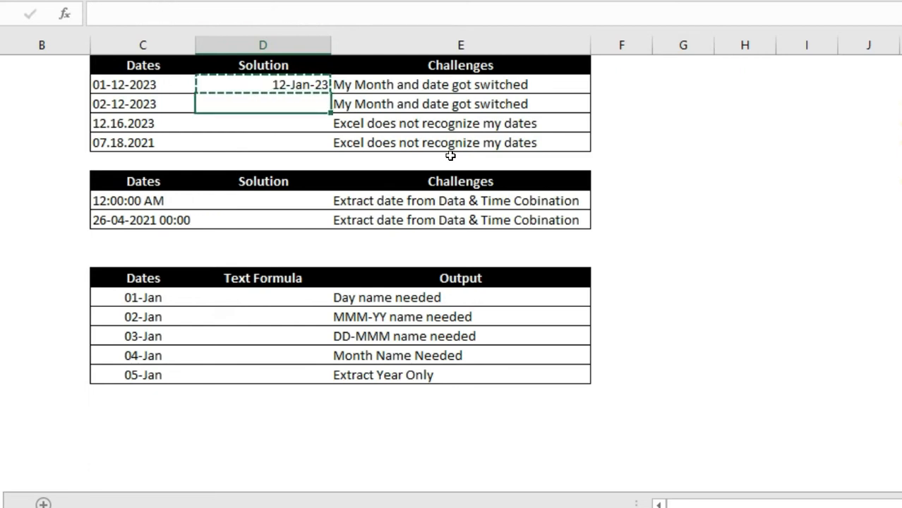
key("ctrl+v")
key("Escape")
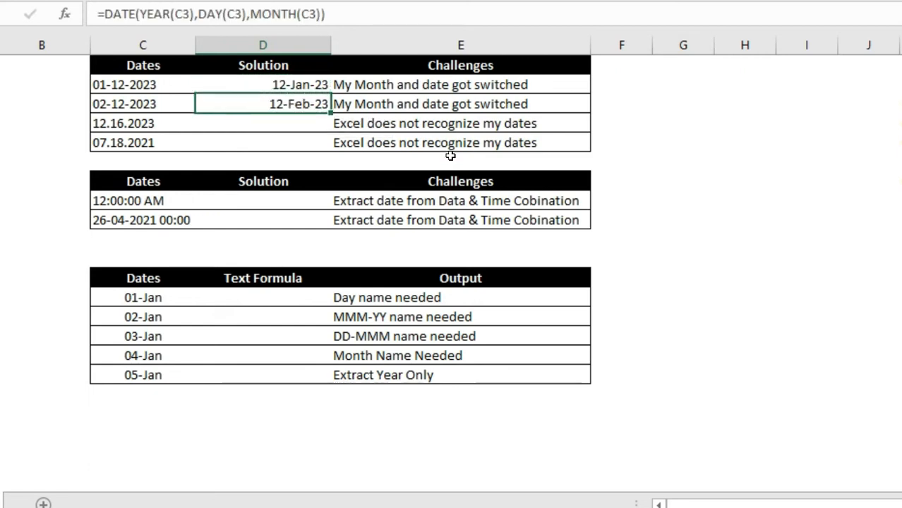
Examine the dot-separated date in C4 beside its empty Solution cell.
key("Down")
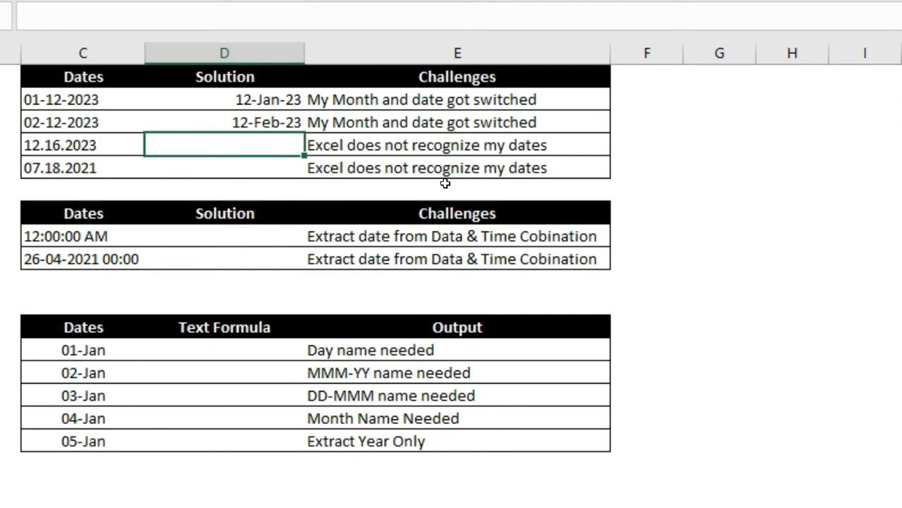
key("Left")
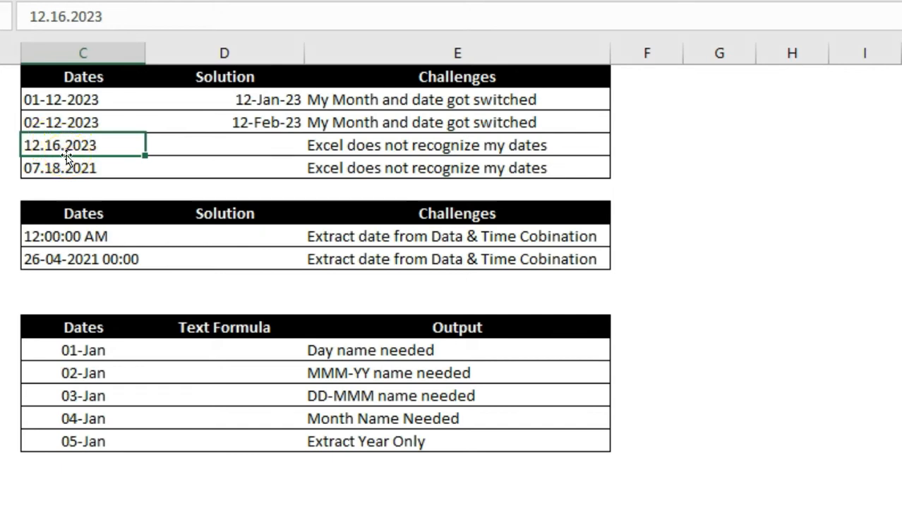
left_click(241, 117)
key("Down")
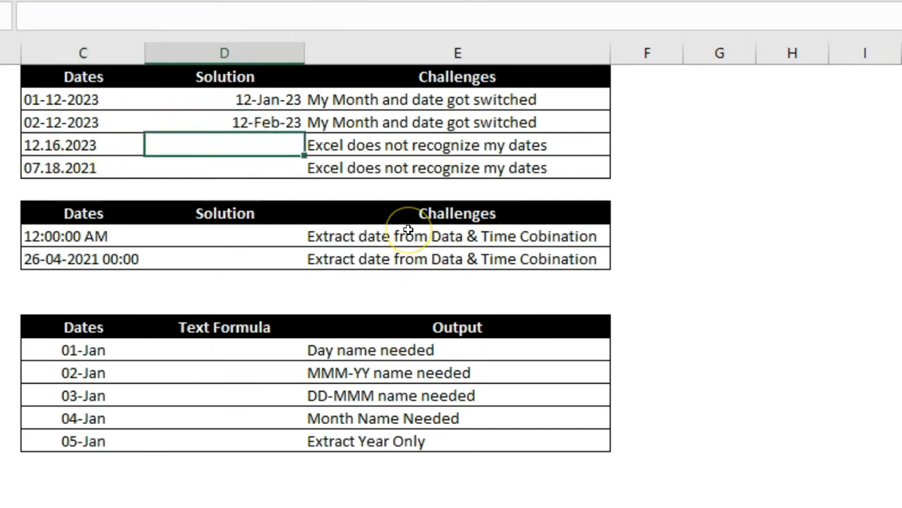
key("Left")
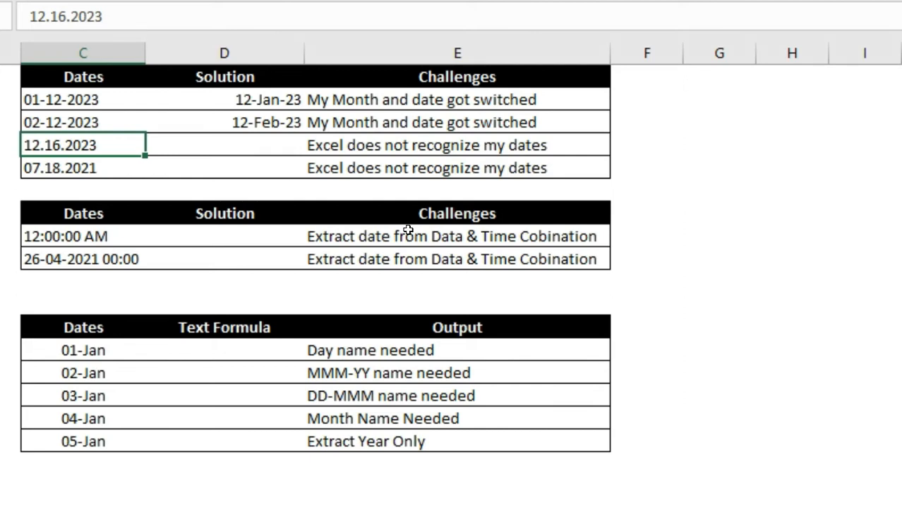
Enter the helper headings Month, Day and Year in cells F3:H3.
key("Right")
key("Right")
key("Right")
key("Right")
key("Left")
key("Up")
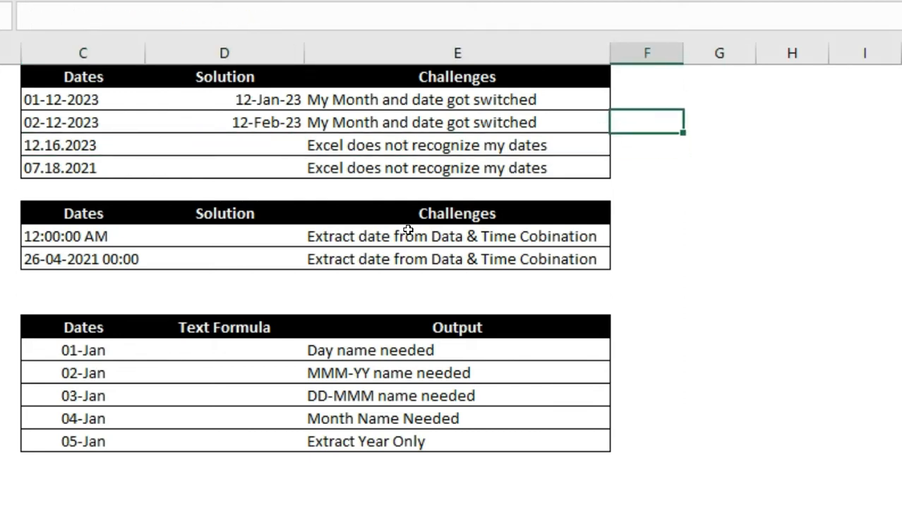
type("Month")
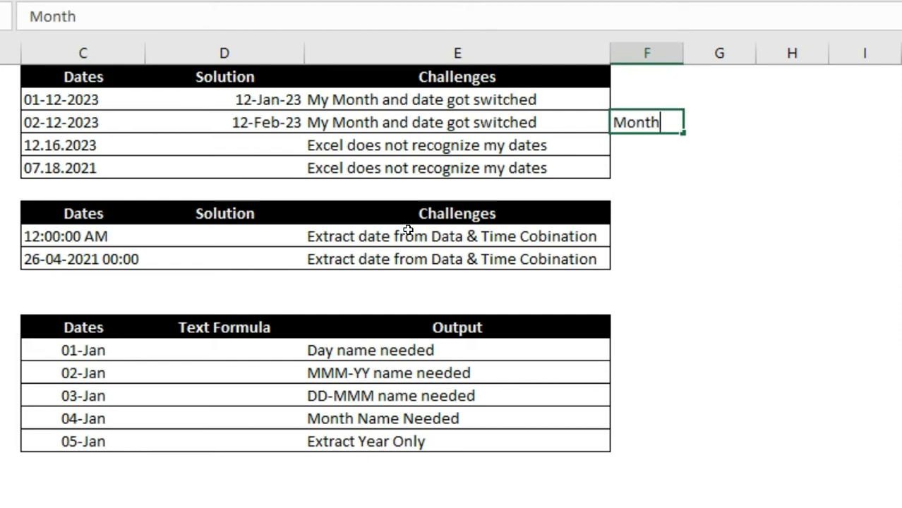
key("Tab")
type("Dat")
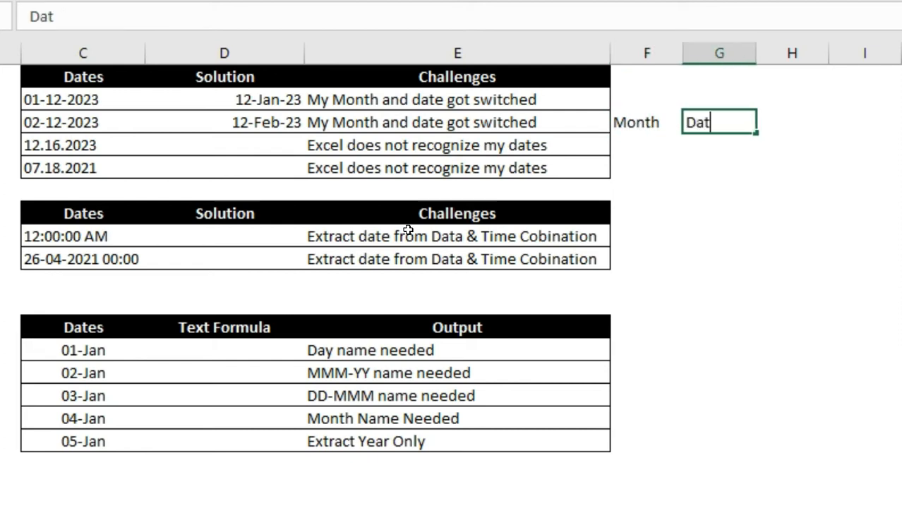
key("BackSpace")
type("y")
key("Tab")
type("Year")
key("Return")
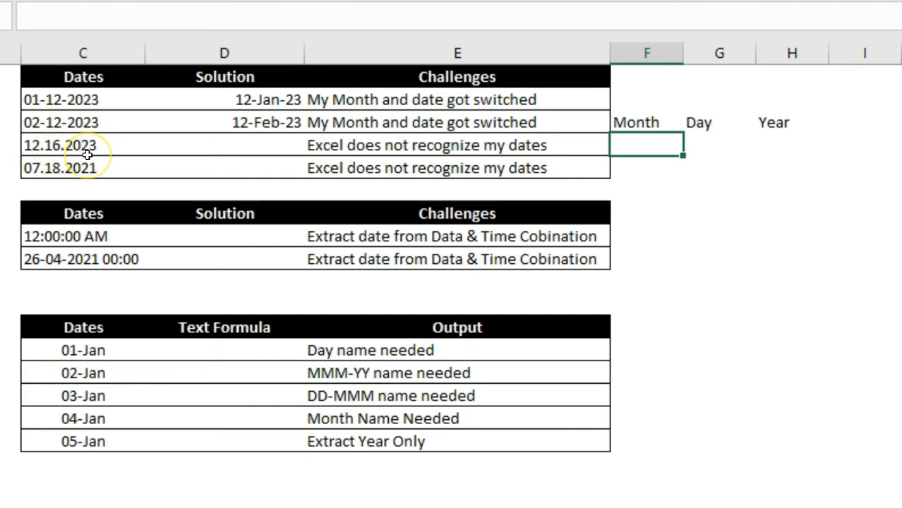
Enter =LEFT(C4,2) in F4 to extract the month from the dot-separated date.
type("=left(")
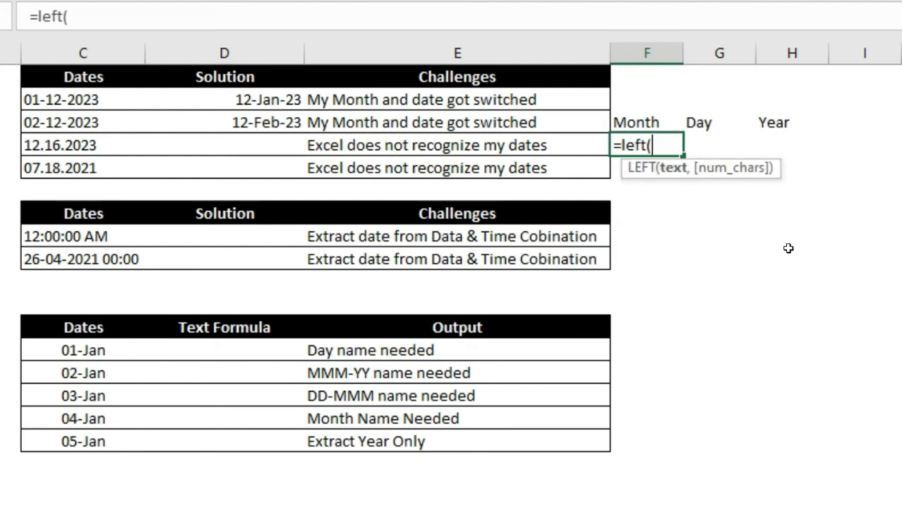
left_click(83, 145)
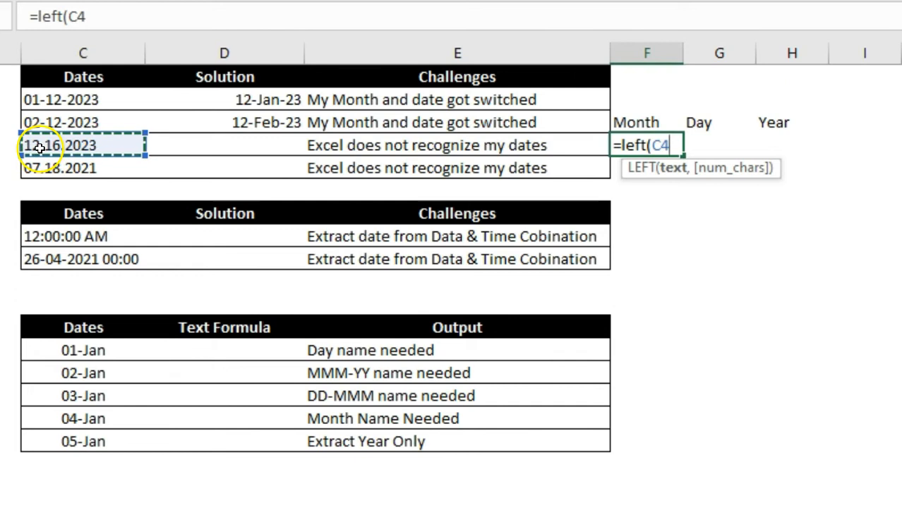
type(",")
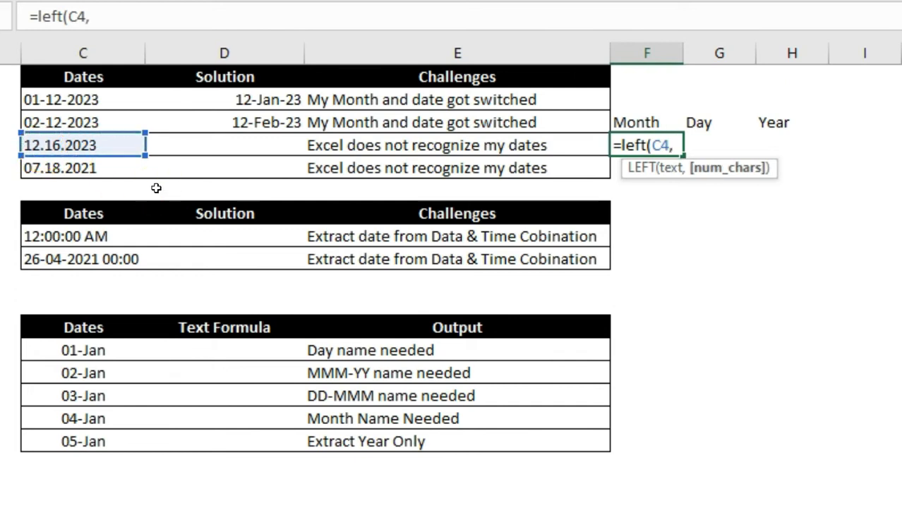
type("2")
key("Return")
Enter =MID(C4,4,2) in G4 to extract the day from the dot-separated date.
key("Up")
key("Right")
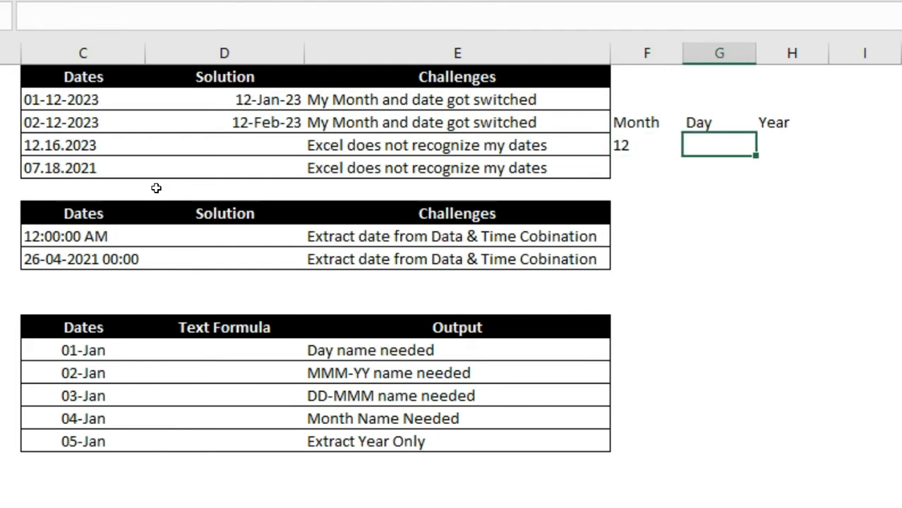
type("=d")
type("=mid")
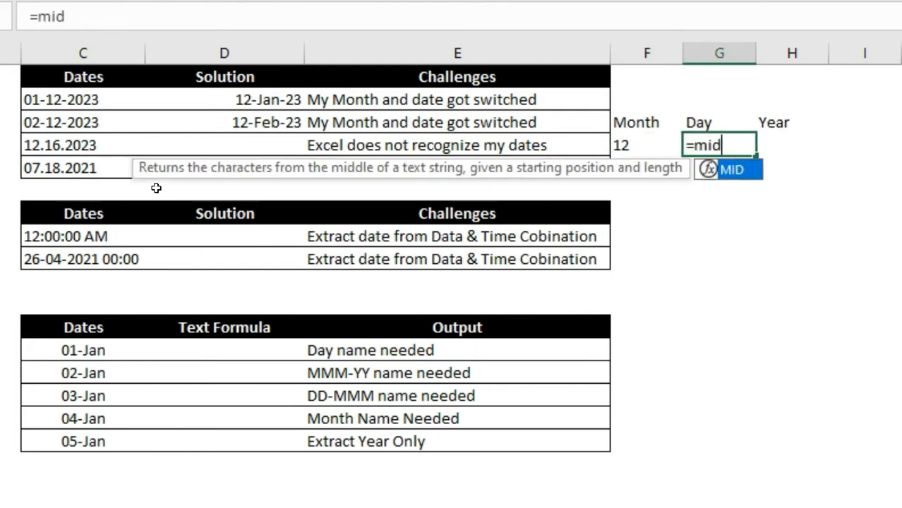
type("(")
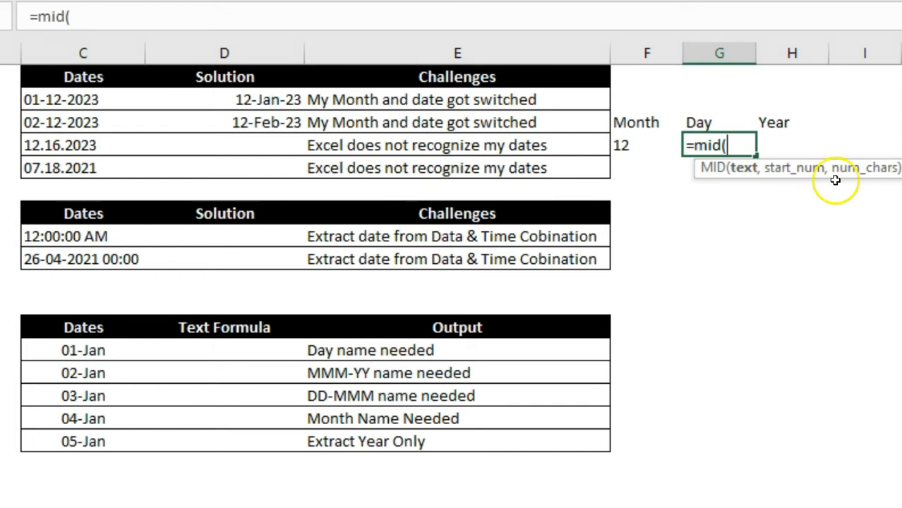
left_click(79, 145)
type(",4")
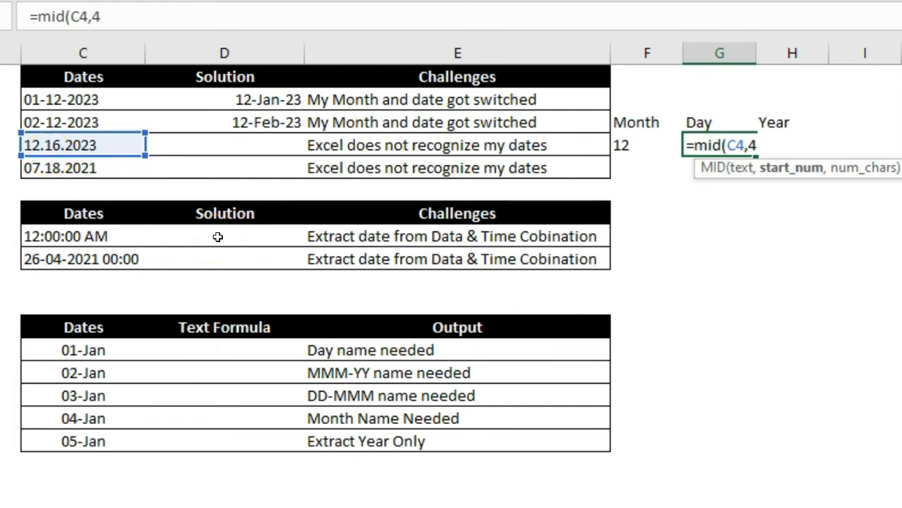
type(",")
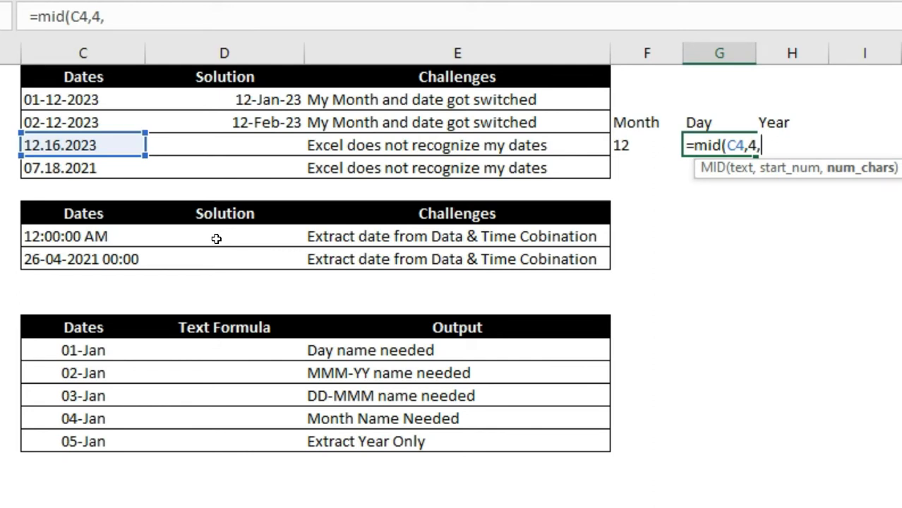
type("2")
key("Return")
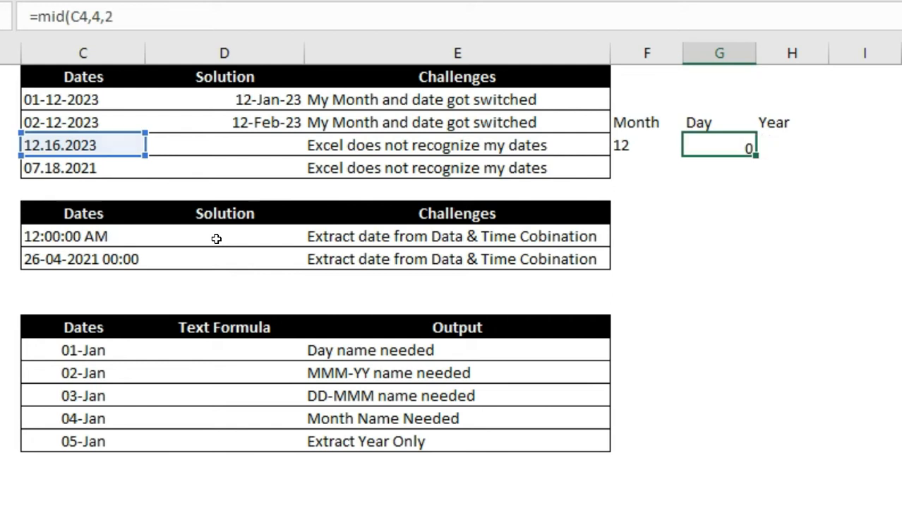
Enter =RIGHT(C4,4) in H4 to extract the year from the dot-separated date.
key("Up")
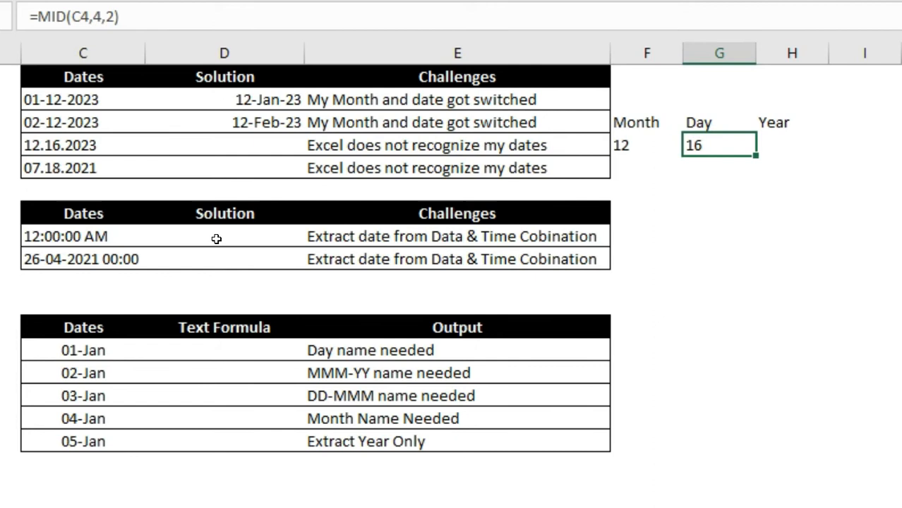
key("Right")
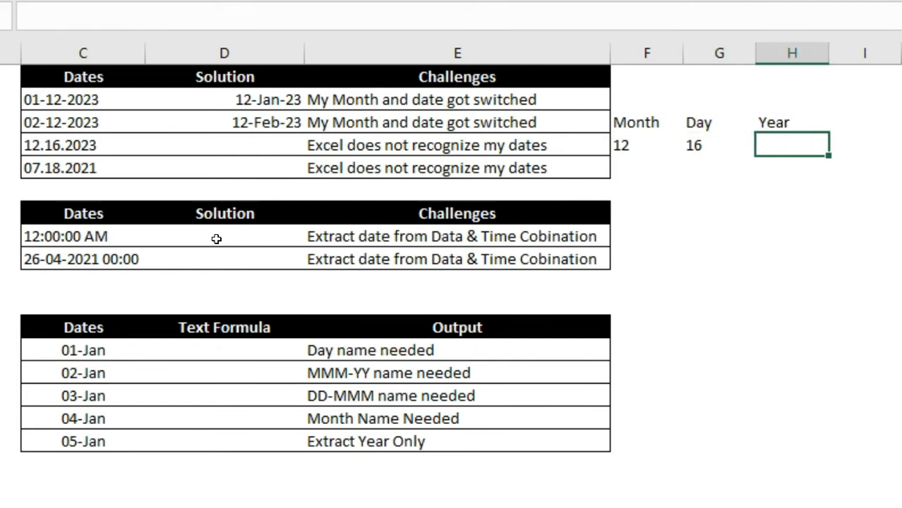
type("=right(")
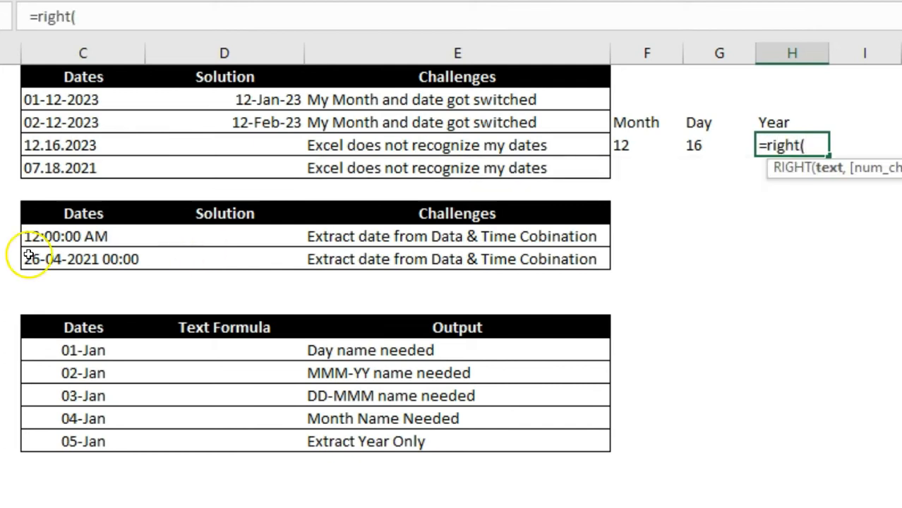
left_click(36, 145)
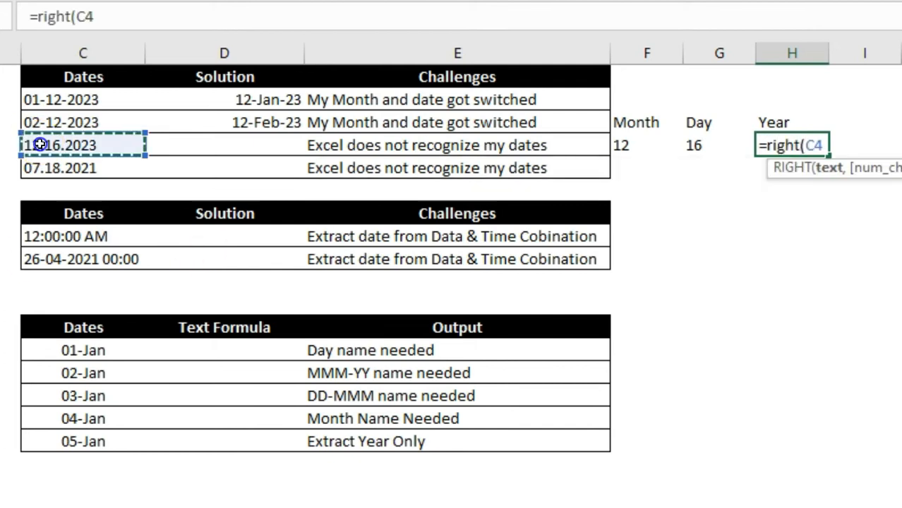
type(",4")
key("Return")
Build the date in D4 from the year, month and day helper cells with =DATE(H4,F4,G4).
key("Up")
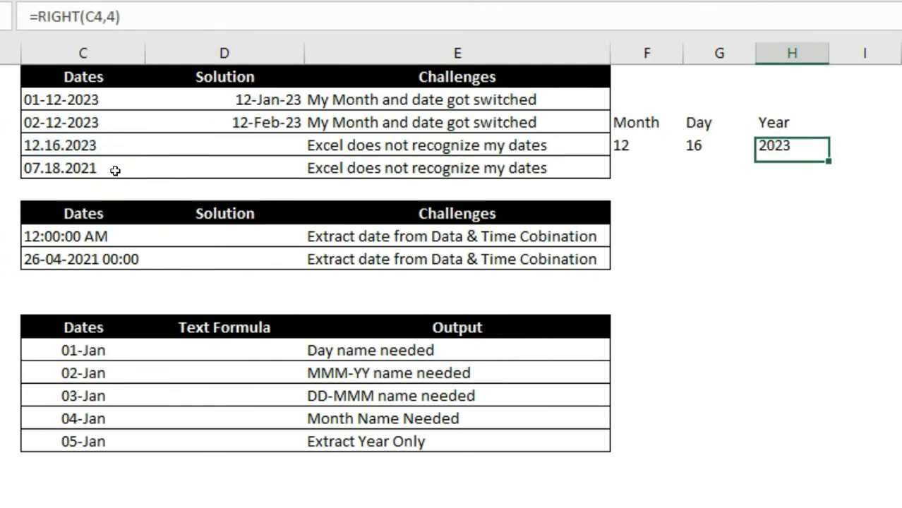
key("Left")
key("Left")
key("Right")
key("Right")
key("Left")
key("Left")
key("Left")
key("Left")
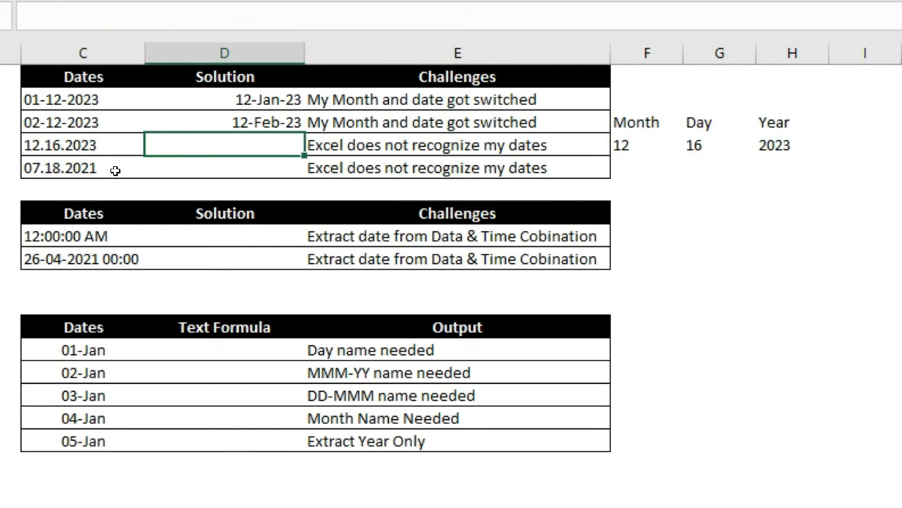
type("=date(")
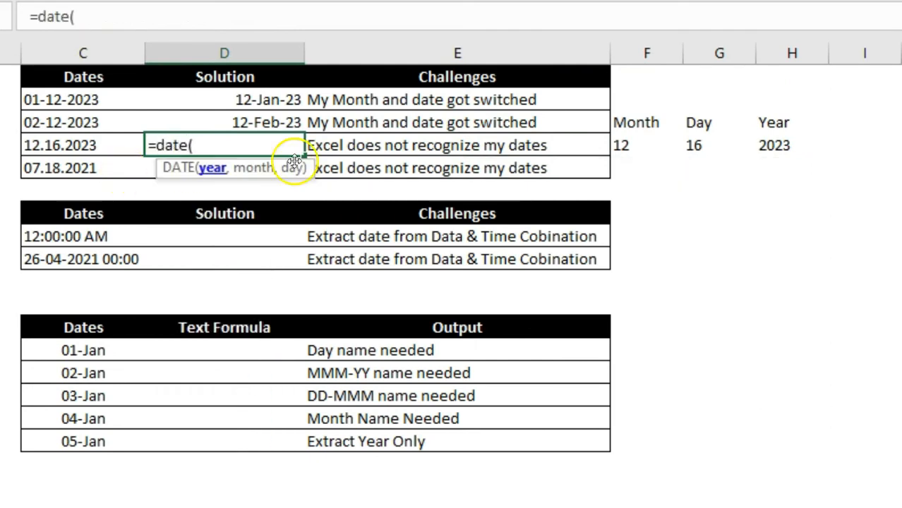
left_click(791, 145)
type(",")
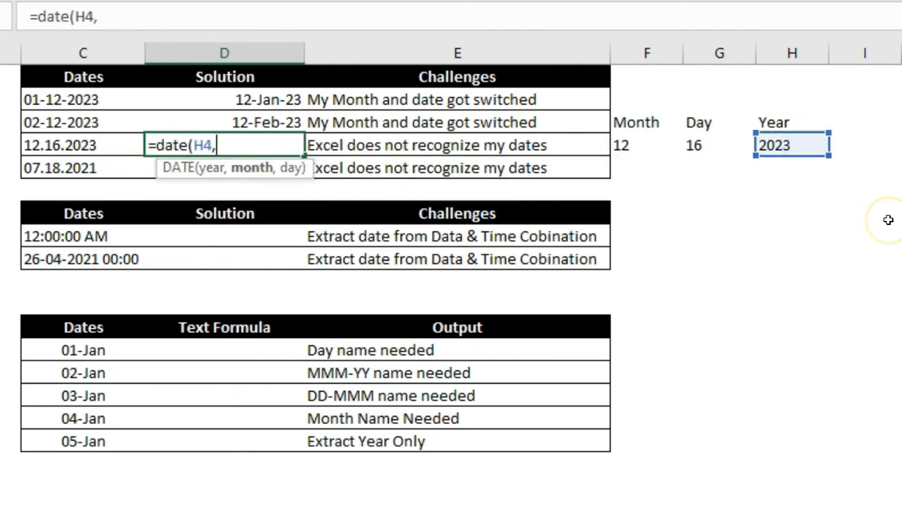
left_click(718, 145)
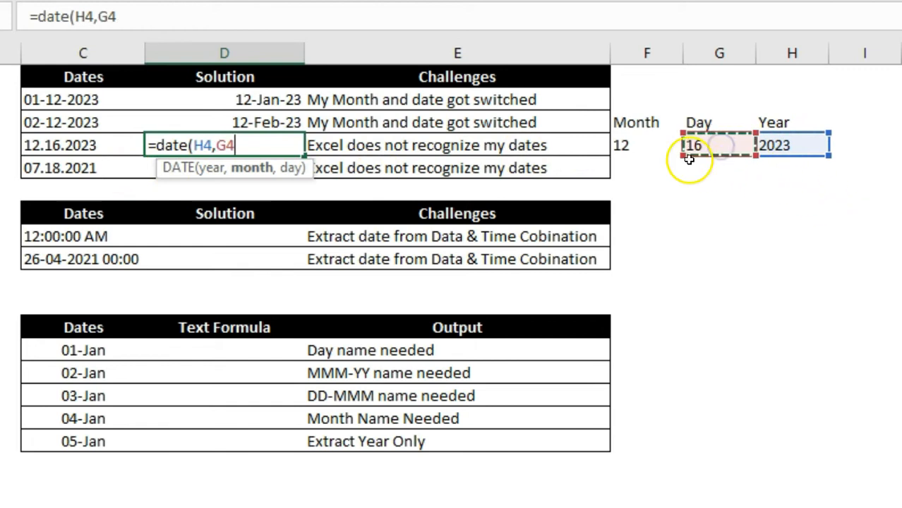
left_click(657, 145)
type(",")
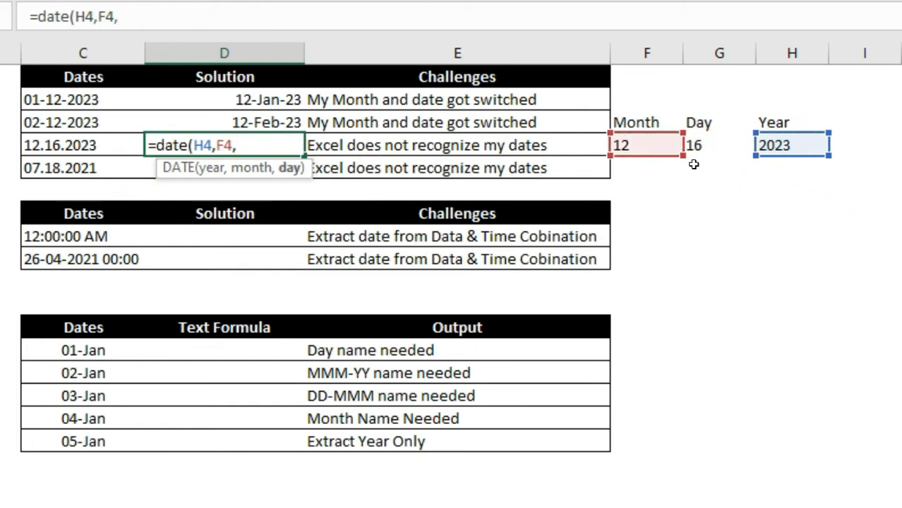
left_click(703, 150)
key("Return")
Replace the F4 reference in D4's DATE formula with the month helper's formula, LEFT(C4,2).
key("Up")
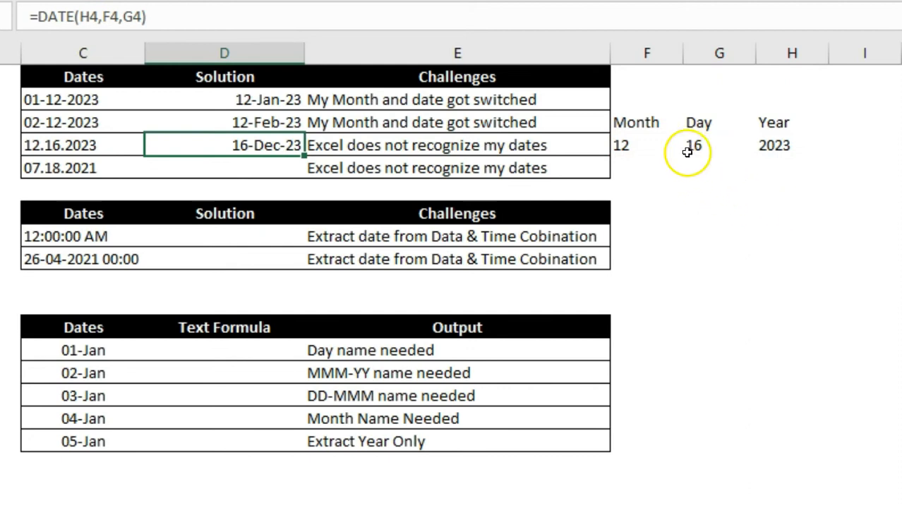
left_click(648, 148)
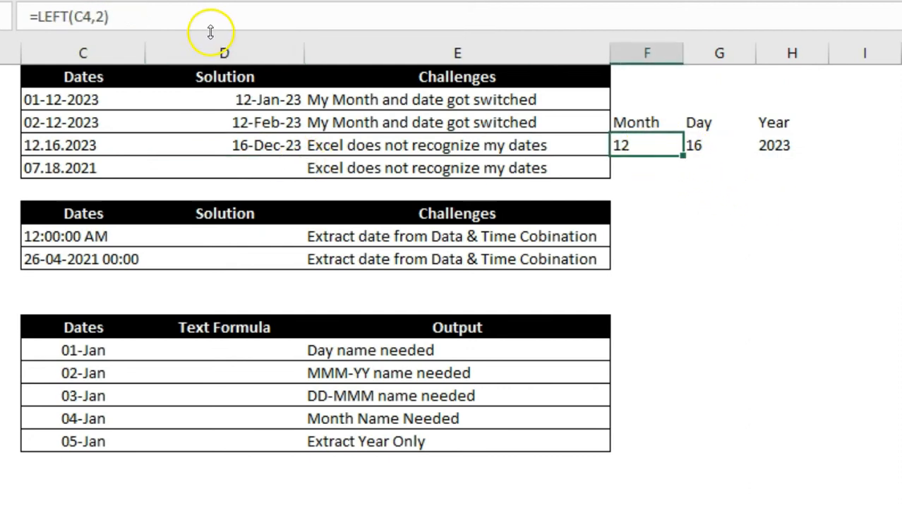
left_click_drag(209, 19, 31, 12)
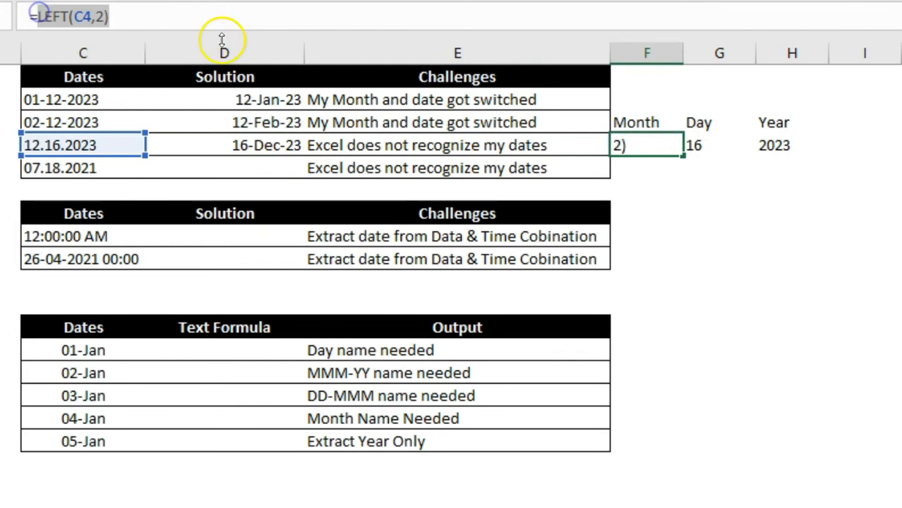
key("Escape")
left_click(256, 146)
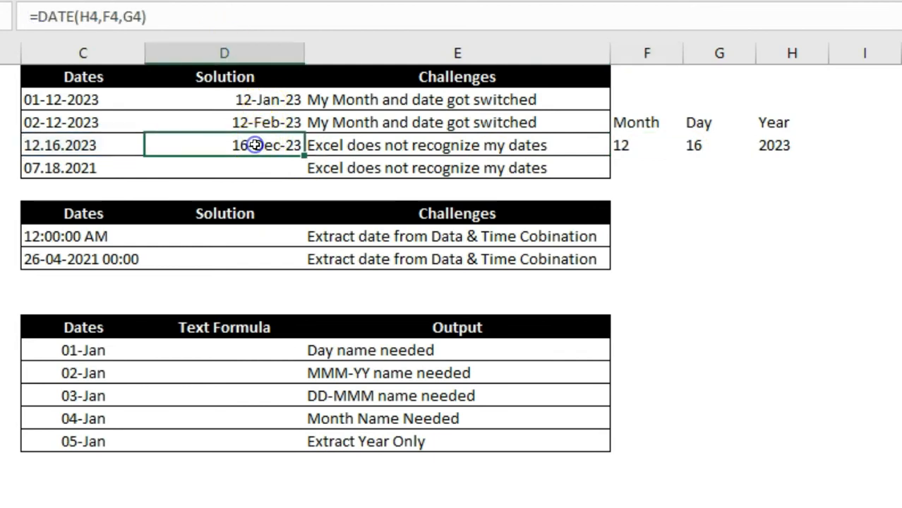
left_click(108, 12)
double_click(109, 15)
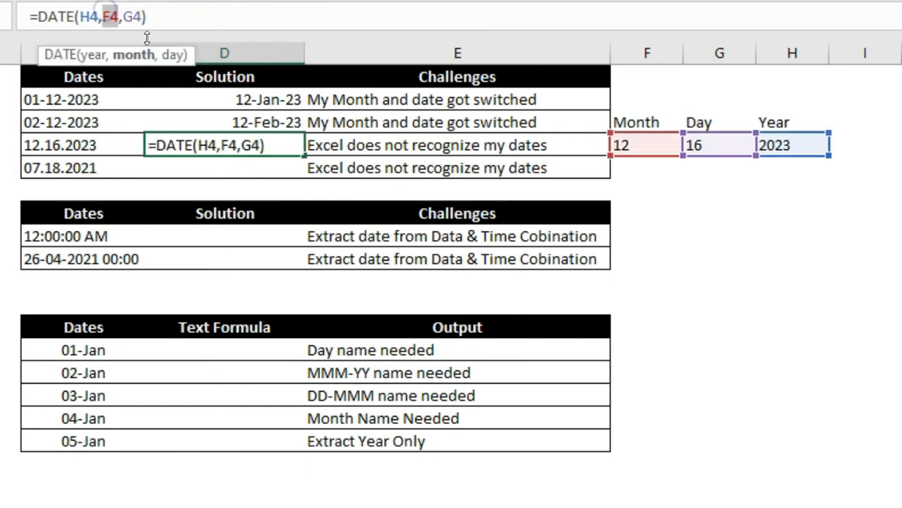
key("BackSpace")
type("LEFT(C4,2)")
key("Return")
Replace the G4 reference in D4's DATE formula with the day helper's formula, MID(C4,4,2).
key("Up")
left_click_drag(178, 20, 39, 14)
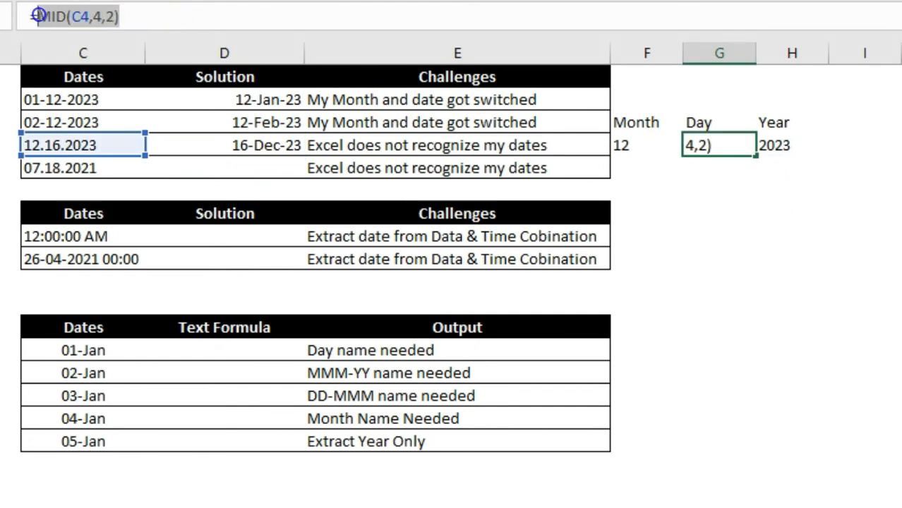
key("Escape")
left_click(252, 141)
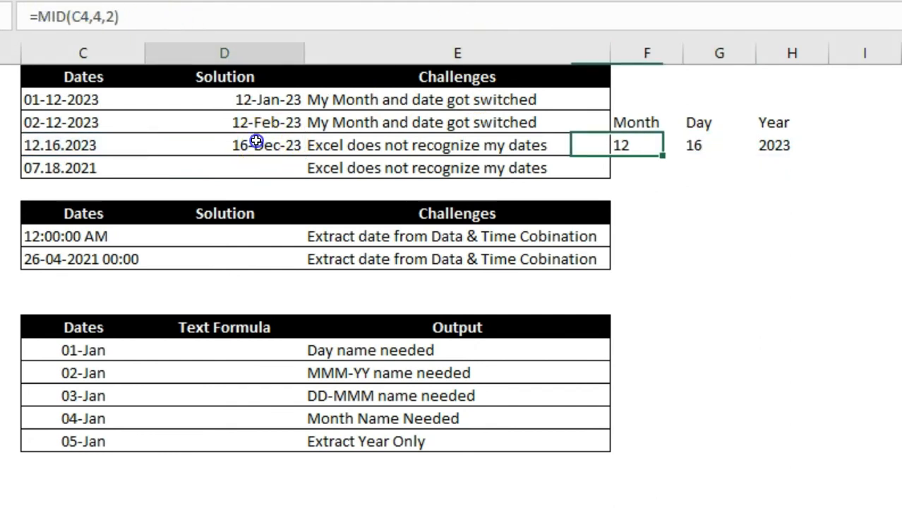
double_click(189, 17)
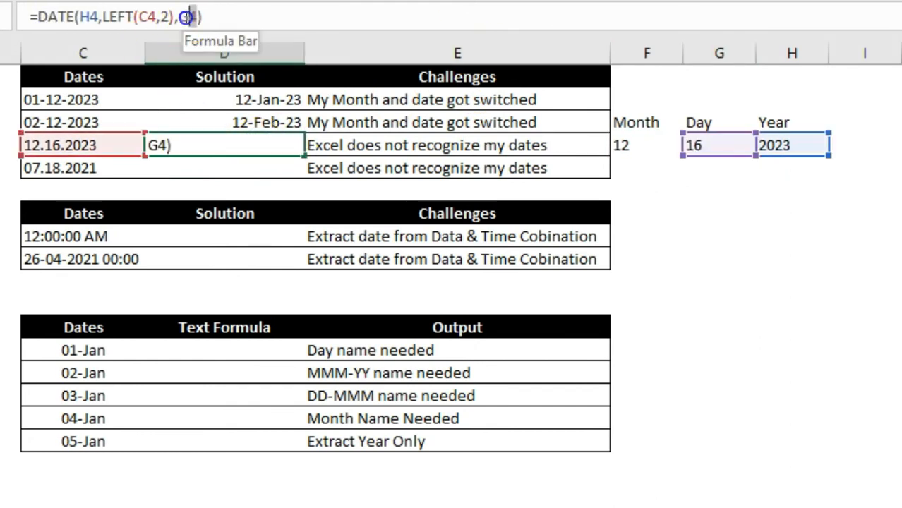
key("BackSpace")
key("ctrl+v")
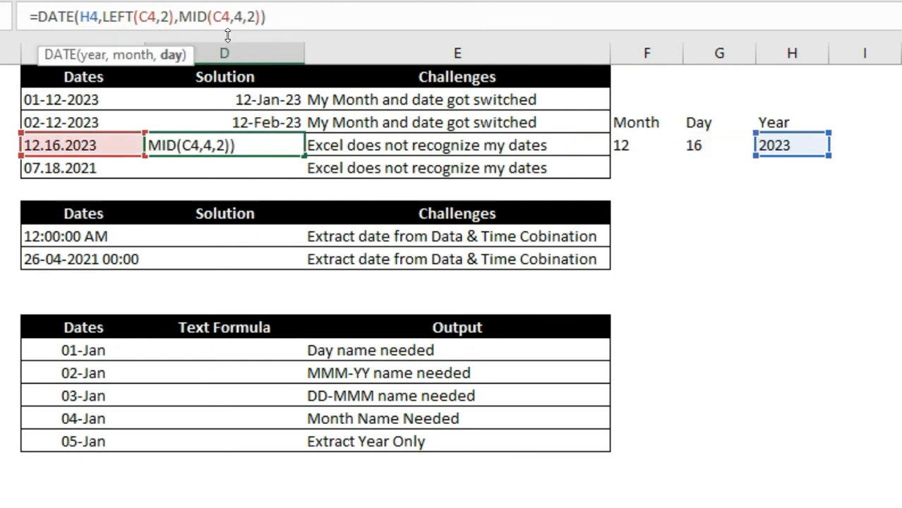
key("Return")
Replace the H4 reference in D4's DATE formula with the year helper's formula, RIGHT(C4,4).
key("Up")
left_click(786, 140)
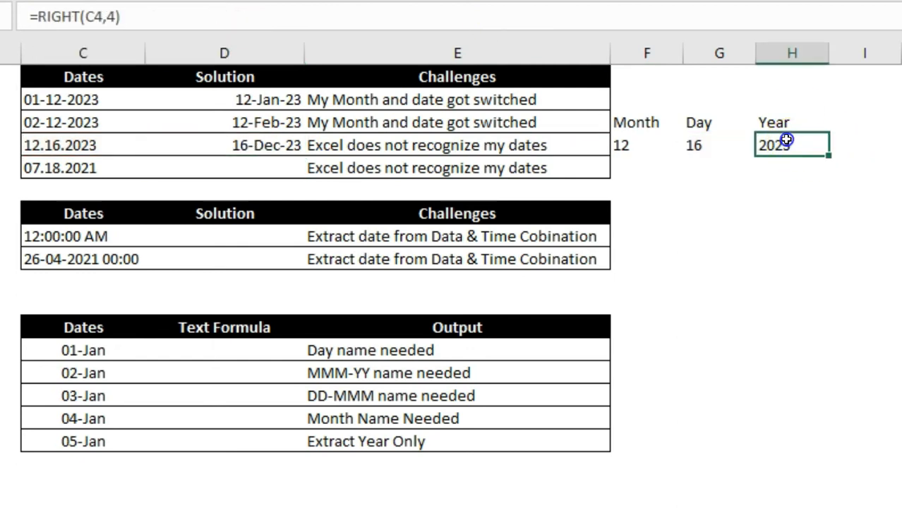
left_click_drag(121, 16, 41, 9)
key("ctrl+c")
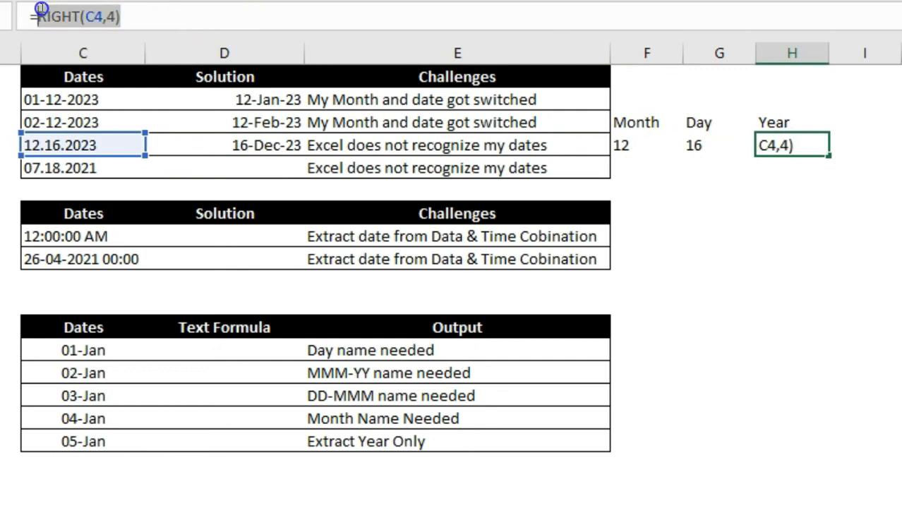
key("Escape")
left_click(272, 151)
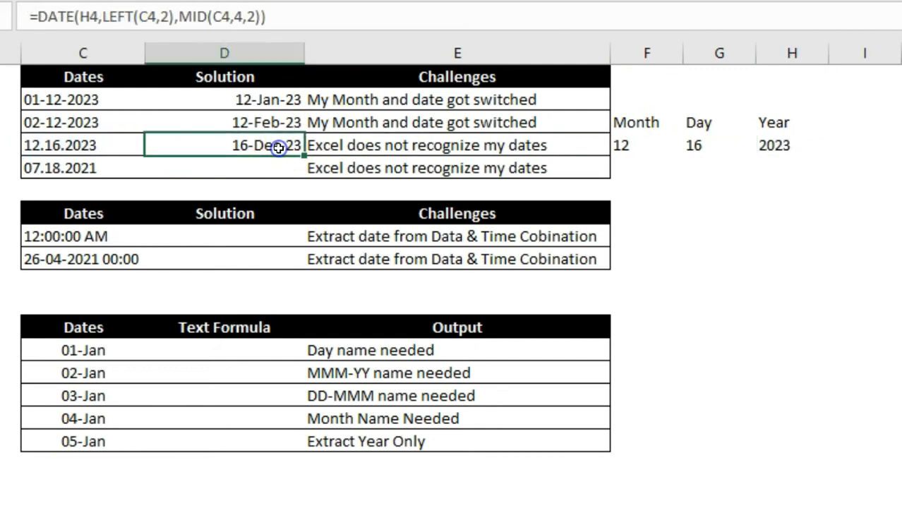
left_click(94, 10)
double_click(90, 15)
key("Delete")
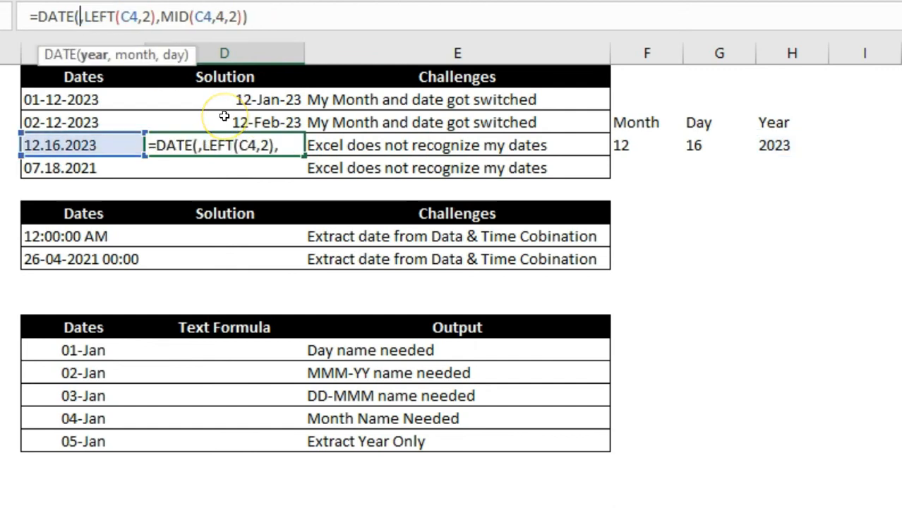
key("ctrl+v")
key("Return")
Copy the combined DATE formula from D4 to D5 to convert the second dot-separated date.
key("Up")
key("ctrl+c")
key("Down")
key("ctrl+v")
key("Escape")
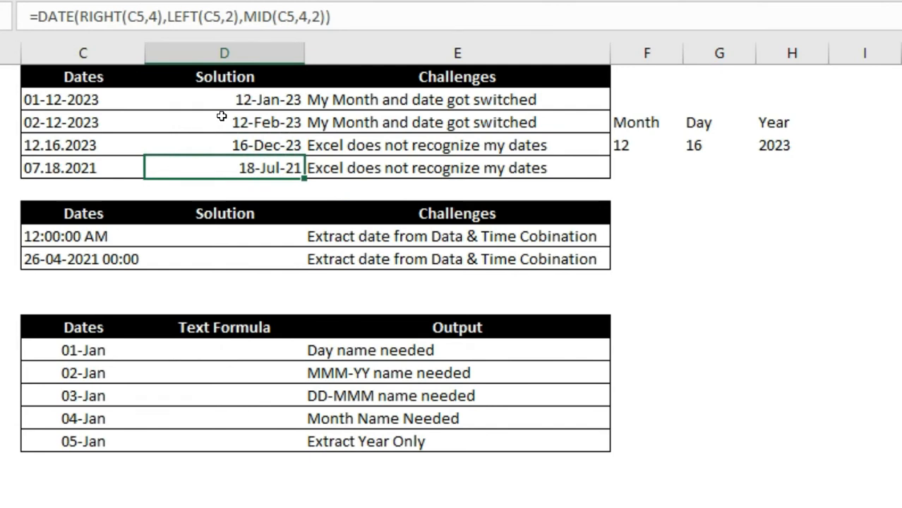
Examine the underlying date and time value in C8, the first entry of the second Dates table.
key("Down")
key("Down")
key("Down")
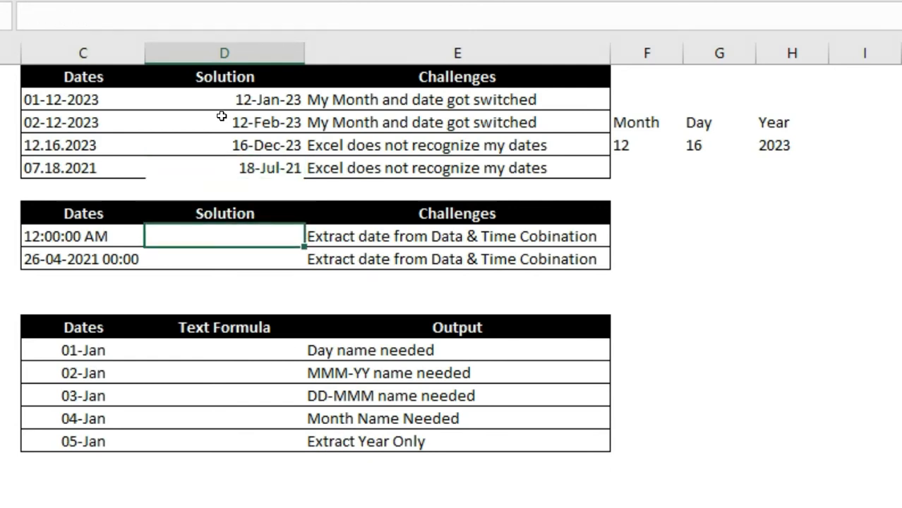
key("Left")
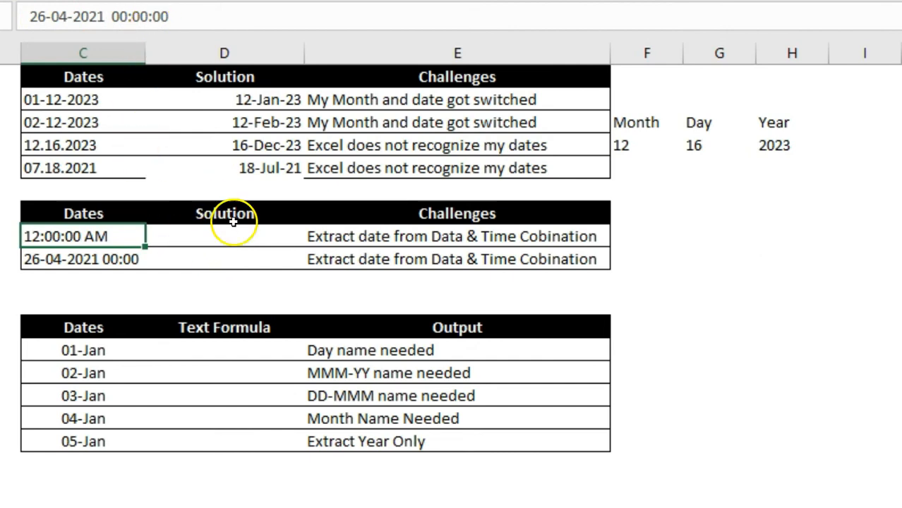
Apply the custom number format dd-mmm-yy to the date-time entries in C8:C9.
key("ctrl+shift+Down")
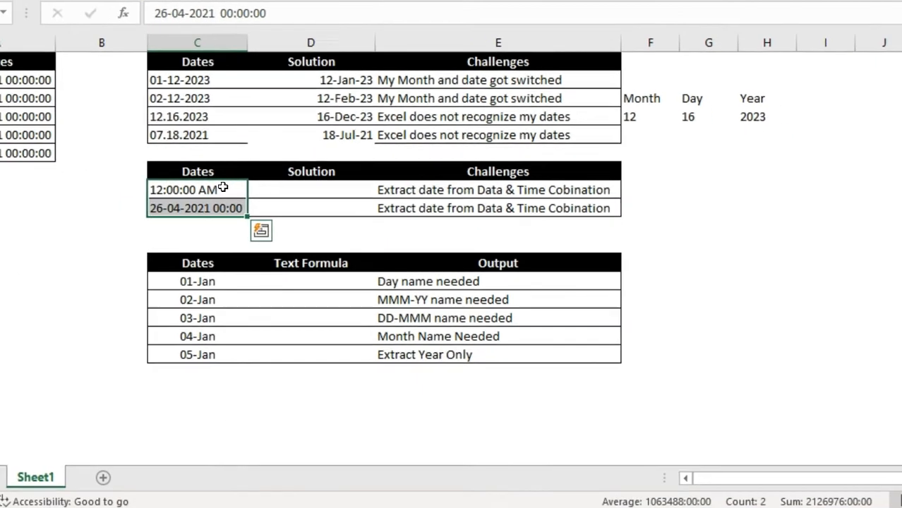
right_click(223, 188)
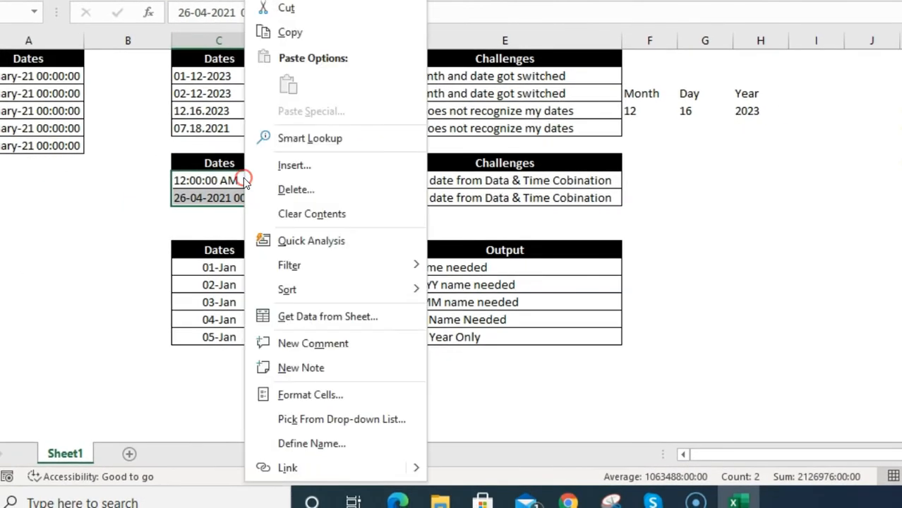
left_click(329, 397)
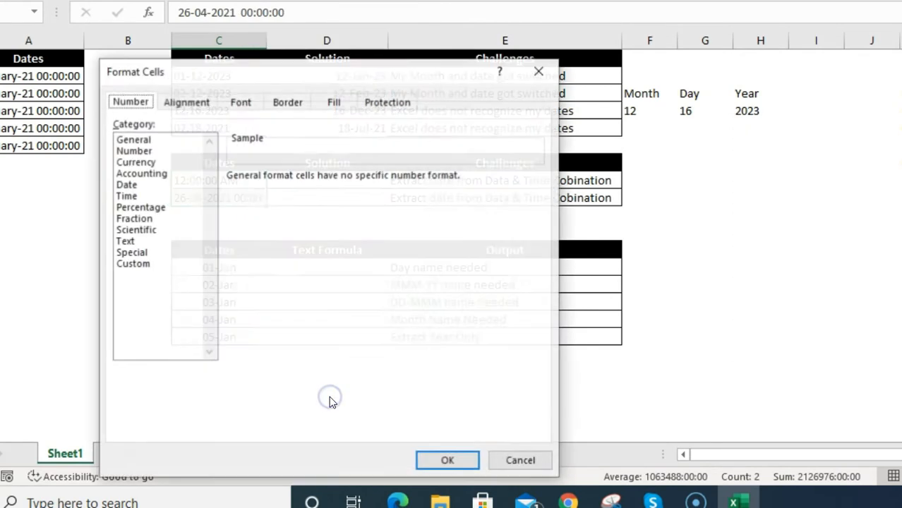
left_click(131, 264)
double_click(255, 191)
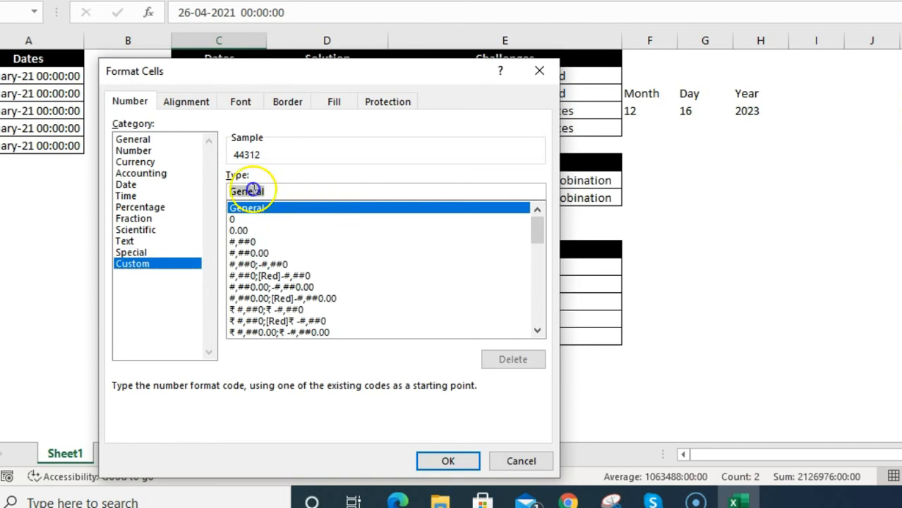
type("dd-mmm")
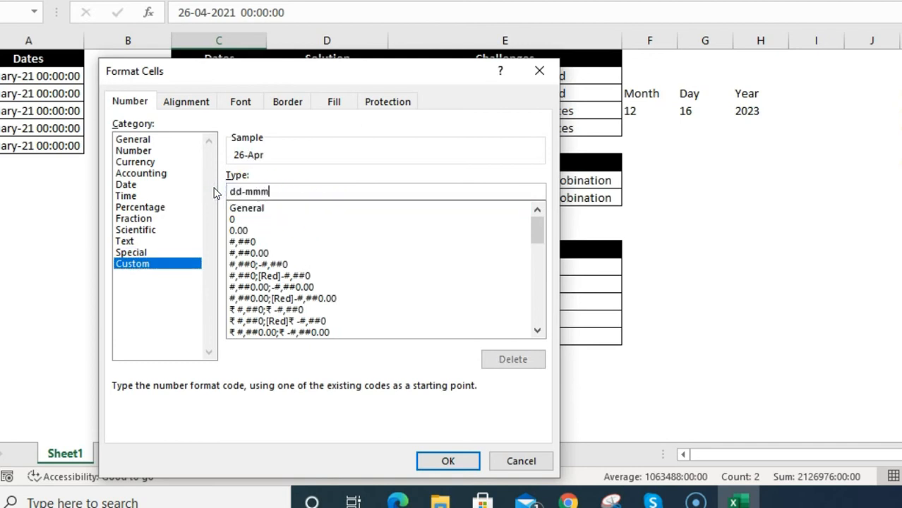
type("-yy")
key("Return")
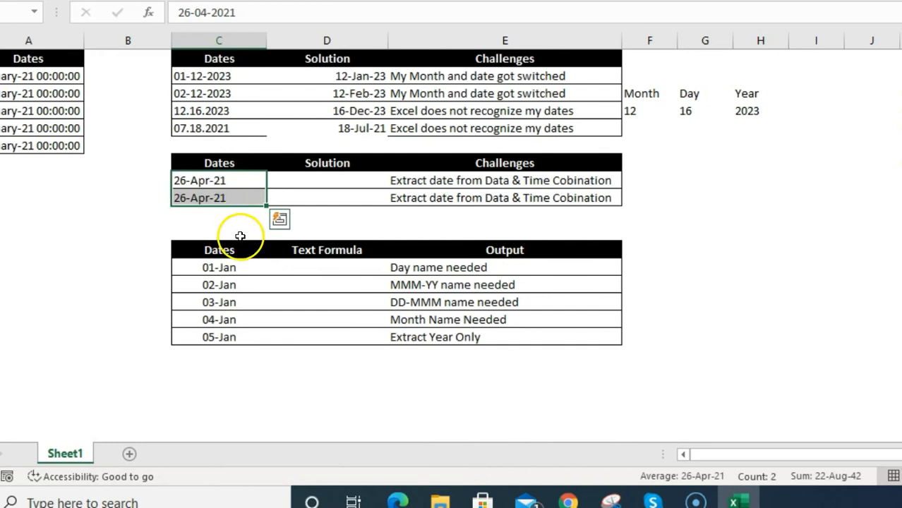
Check the underlying value of C8 and undo the custom date format on C8:C9.
left_click(240, 242)
left_click(227, 192)
key("Left")
key("Up")
key("Right")
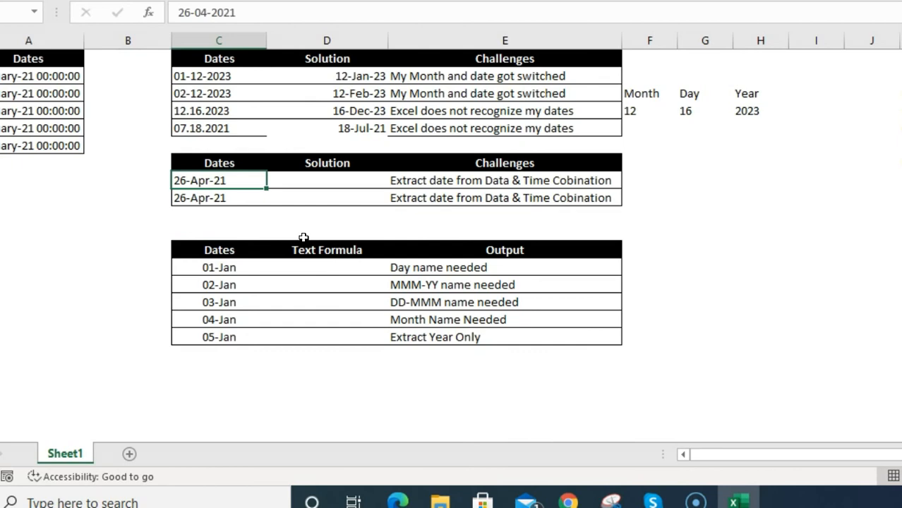
key("ctrl+v")
Enter =LEFT(C8,10) in D8 to extract the date part of the first date-time entry.
key("Right")
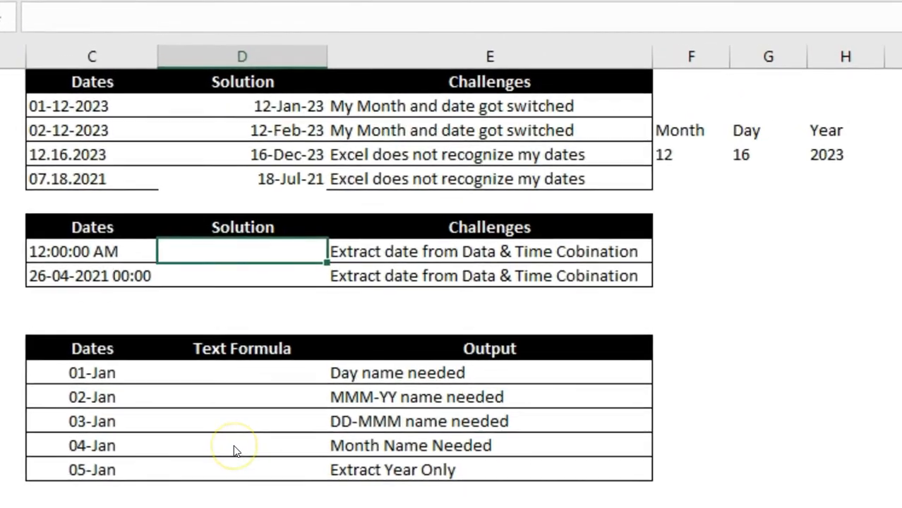
type("=left")
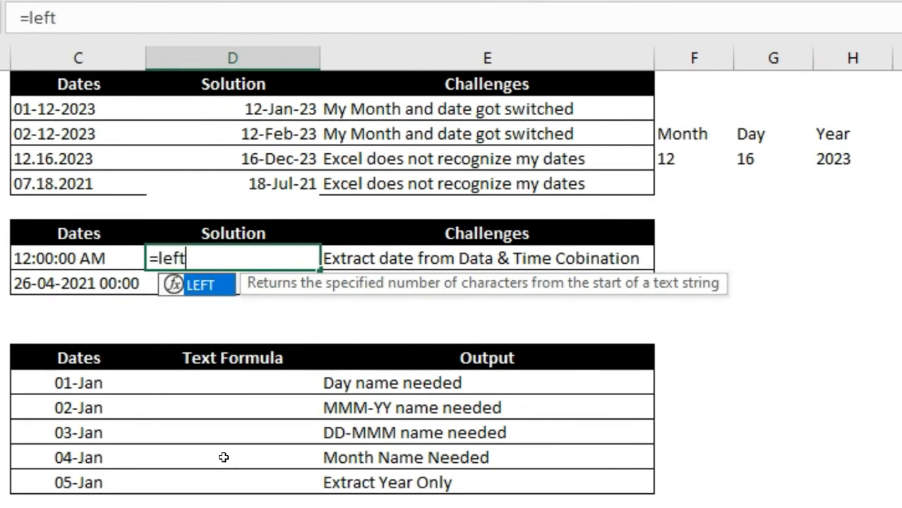
type("(")
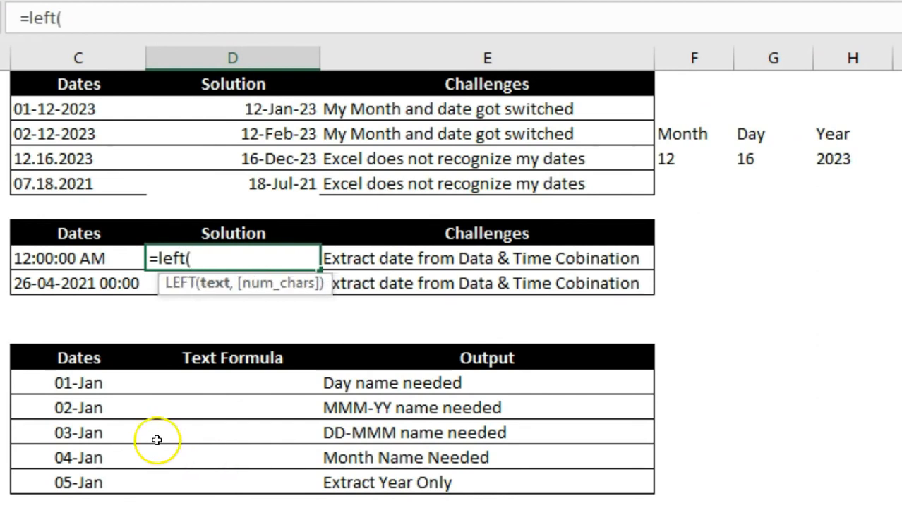
left_click(84, 261)
type(",")
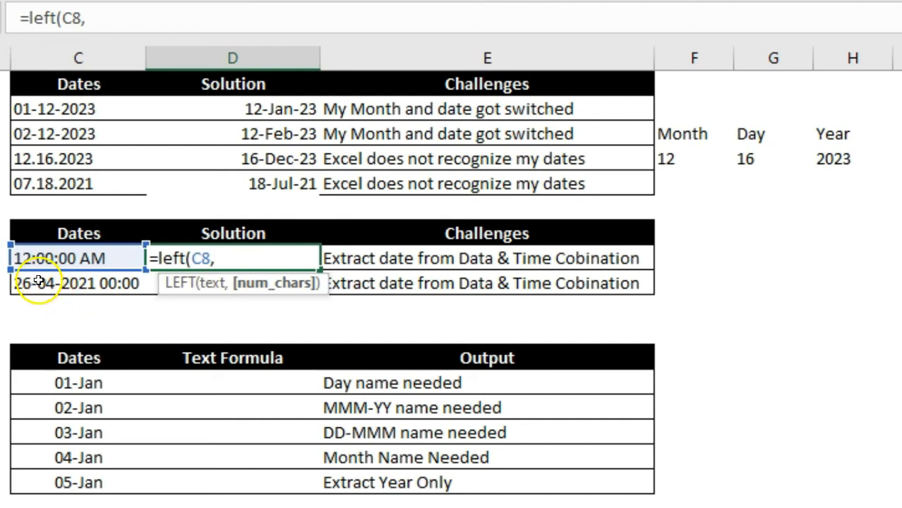
type("10)")
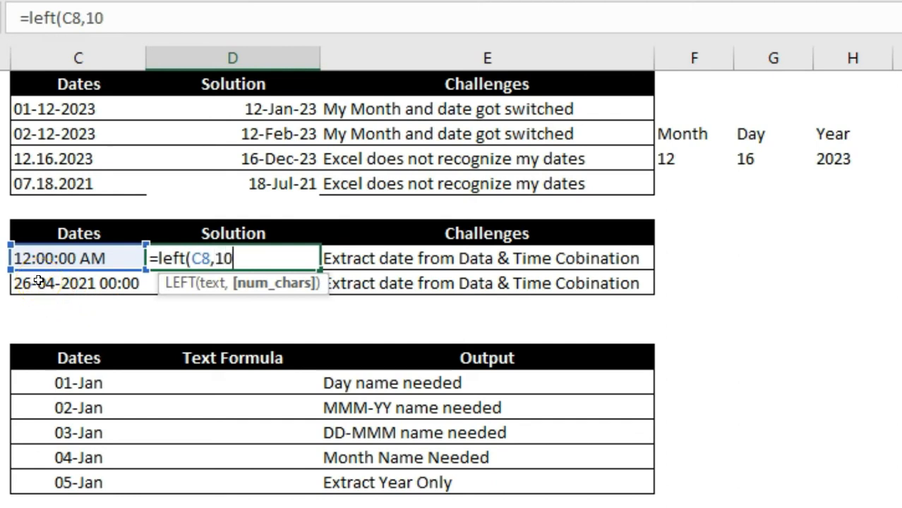
key("ctrl+Return")
key("Return")
key("Up")
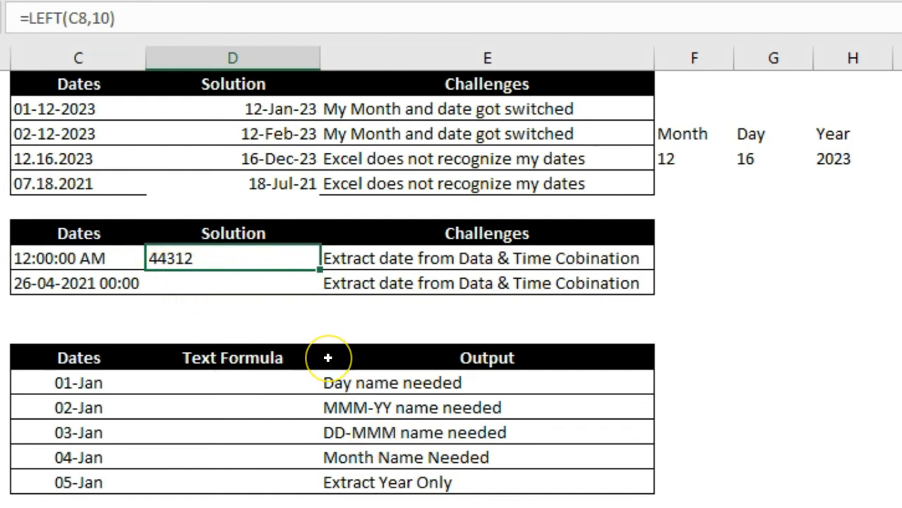
Multiply D8's LEFT formula by 1 so it reads =LEFT(C8,10)*1 and returns a real date.
key("F2")
type("*")
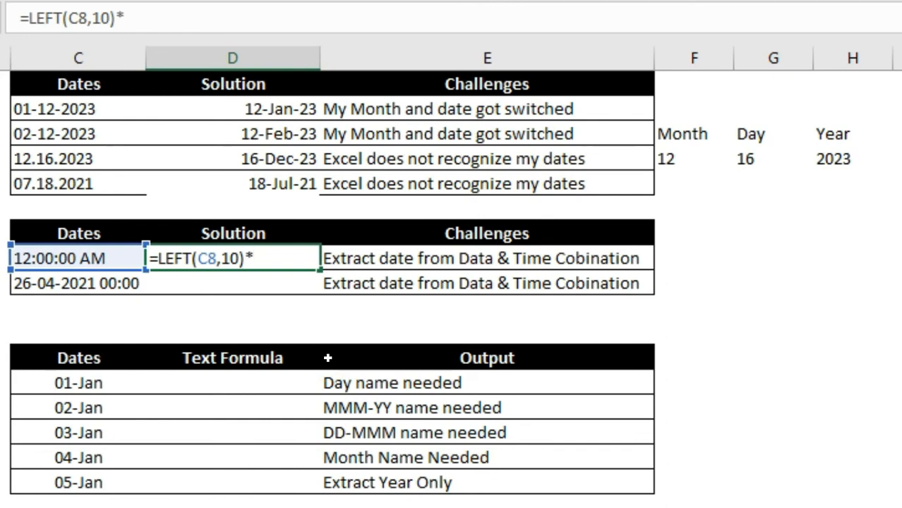
type("1")
key("Return")
key("Up")
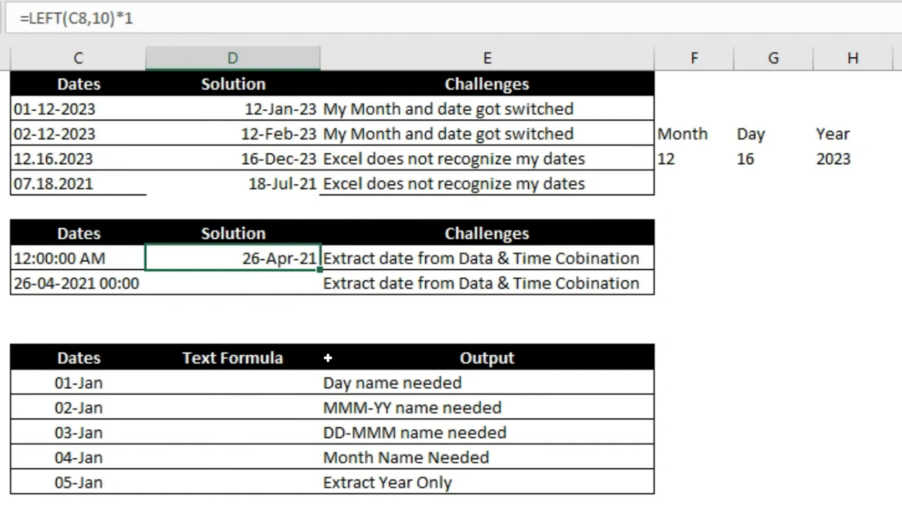
Copy the LEFT formula from D8 to D9 to extract the second entry's date.
key("ctrl+c")
key("Down")
key("ctrl+v")
key("Escape")
key("Up")
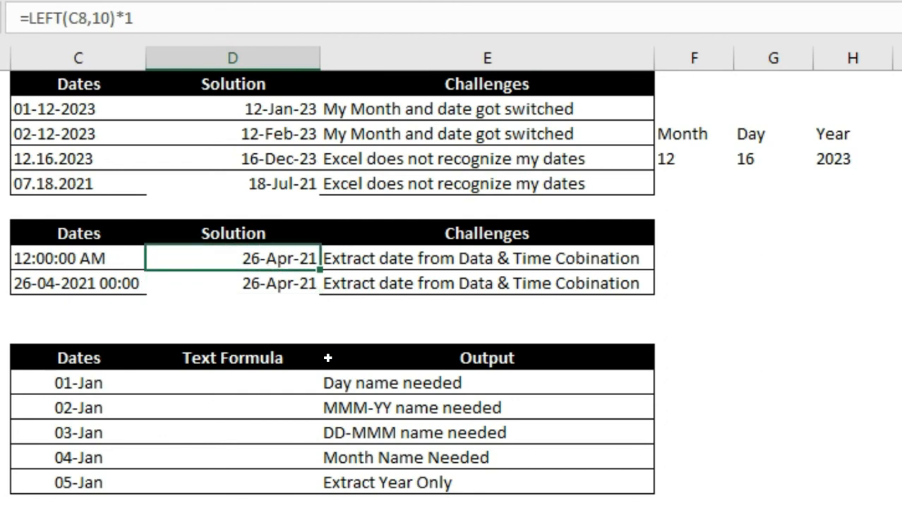
Replace the formulas in D8:D9 with their values using Paste Special.
key("shift+Down")
key("ctrl+v")
key("ctrl+c")
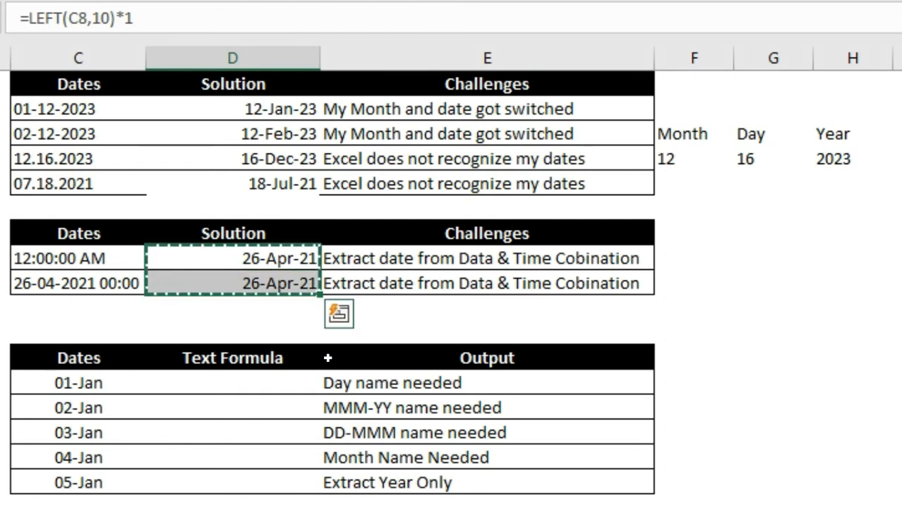
right_click(280, 276)
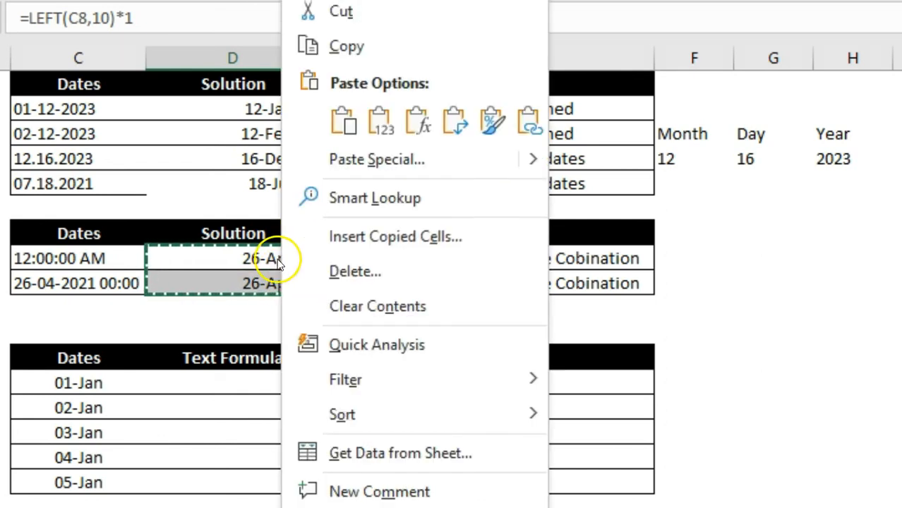
left_click(257, 256)
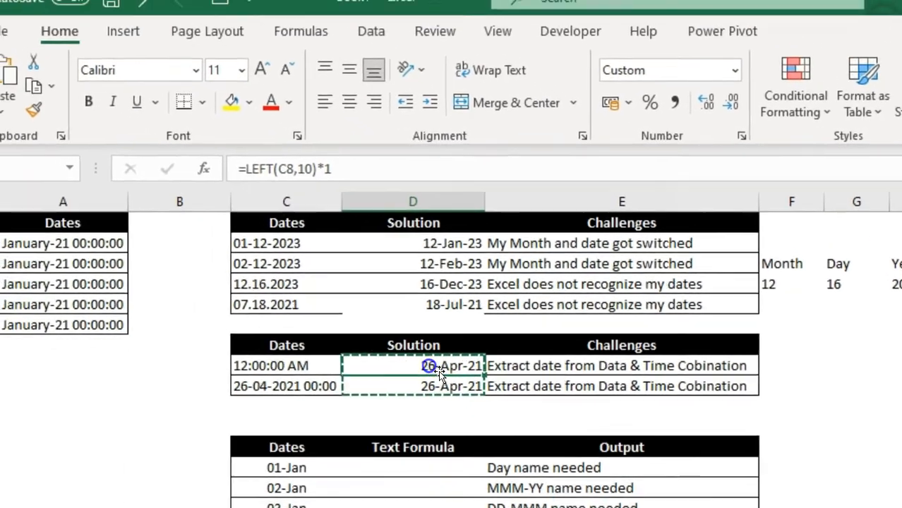
right_click(439, 370)
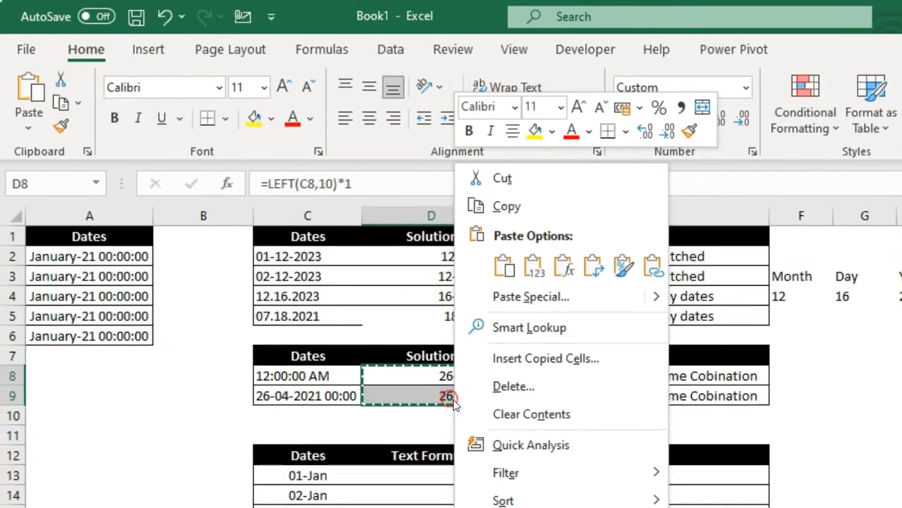
left_click(533, 282)
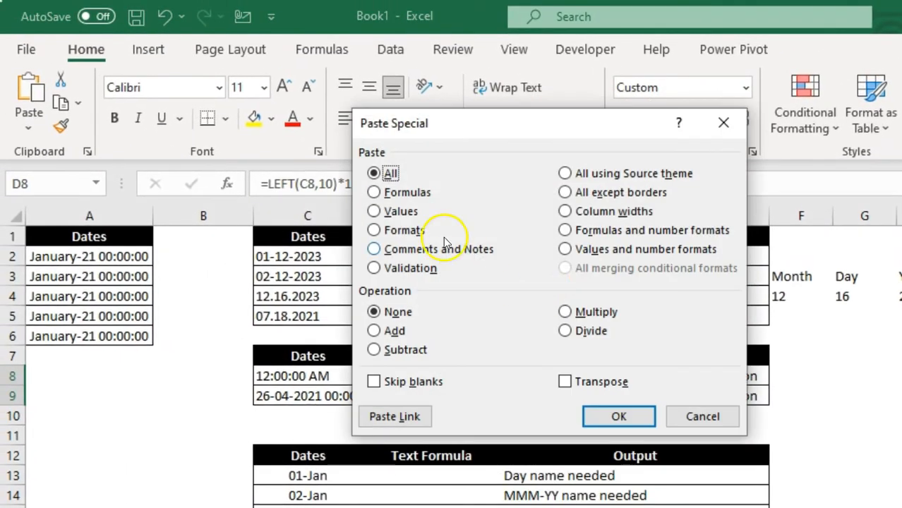
left_click(400, 211)
left_click(620, 417)
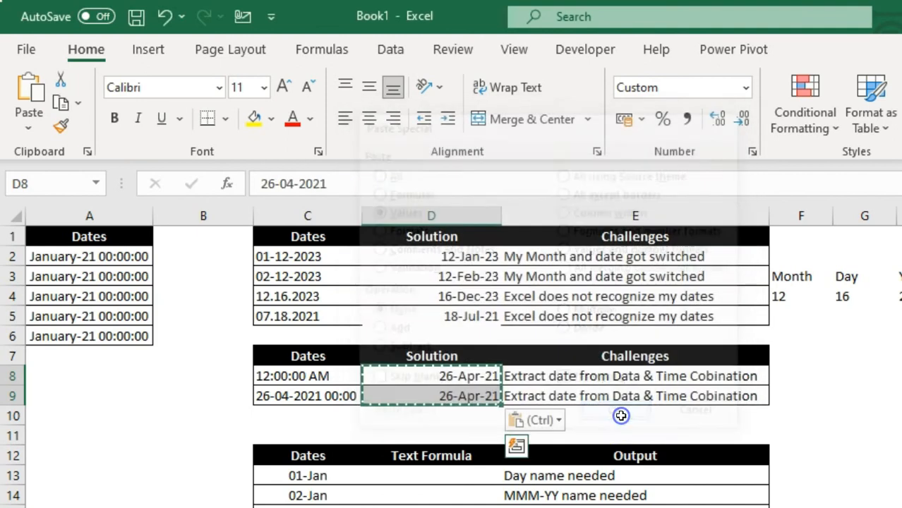
left_click(457, 392)
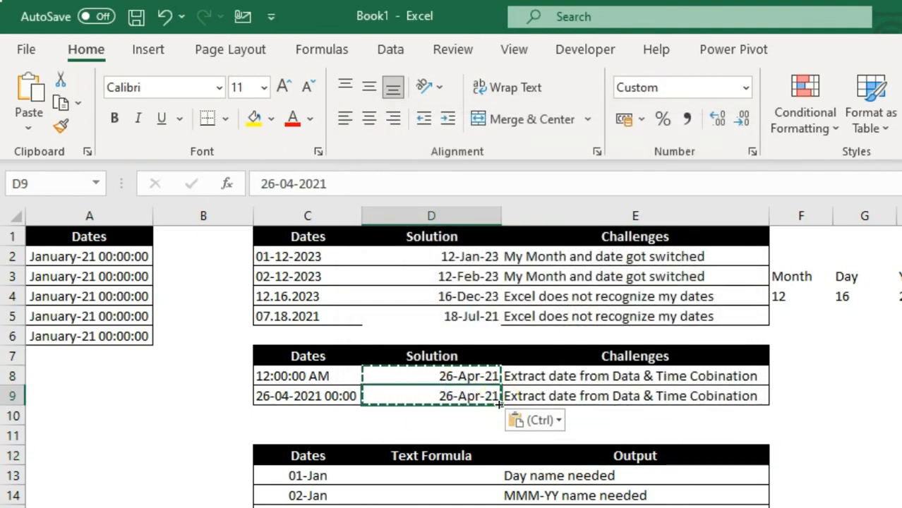
key("Escape")
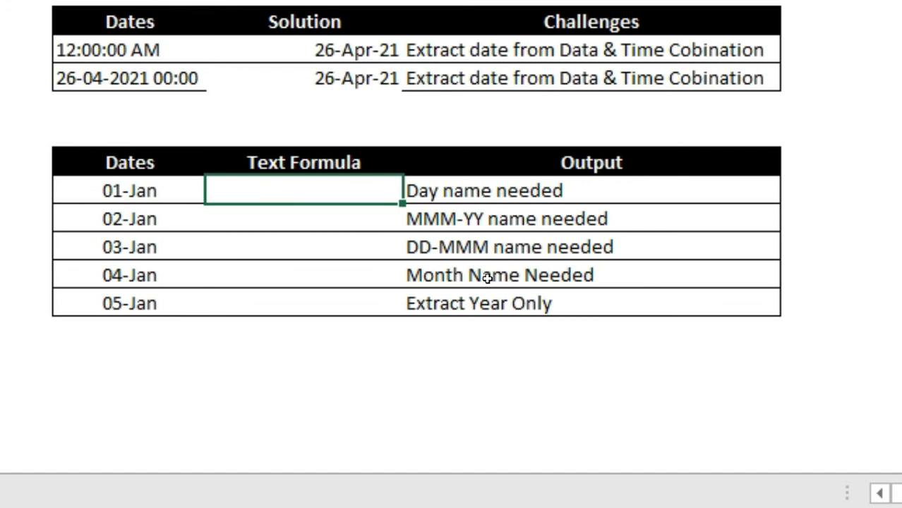
Enter =TEXT(C13,"DD") in D13 of the Text Formula column for the 01-Jan date.
type("=text(")
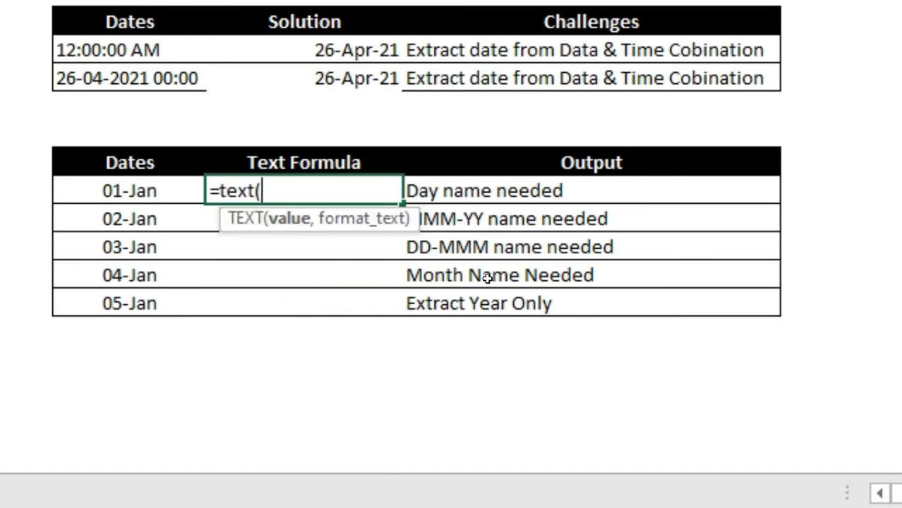
left_click(121, 191)
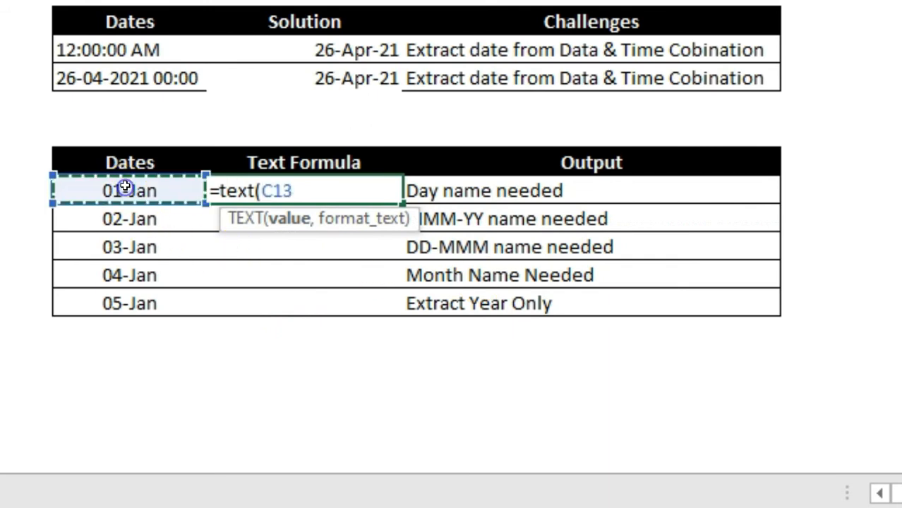
type(",")
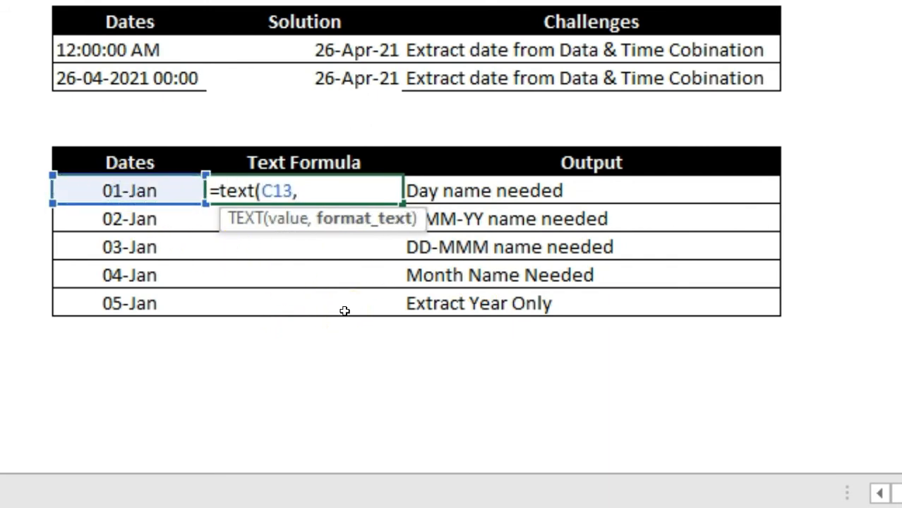
type("\"DDD")
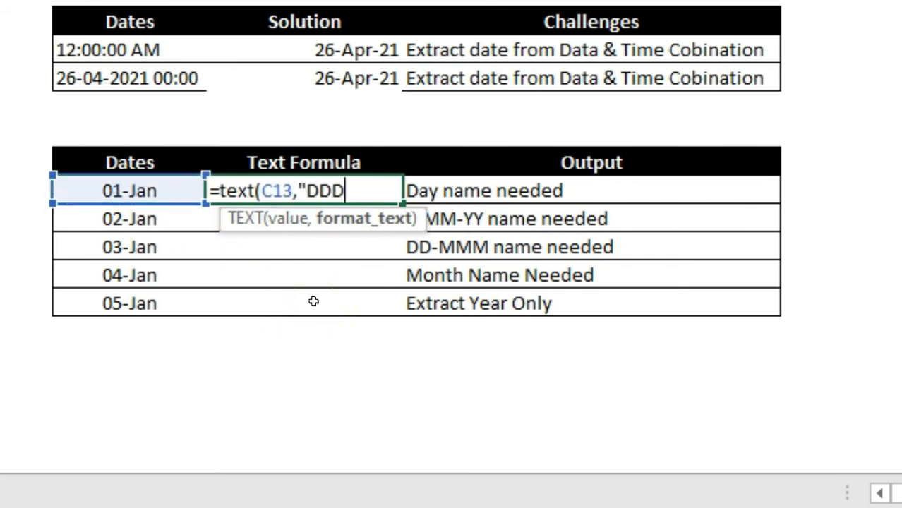
key("BackSpace")
type("\"")
key("Tab")
key("Left")
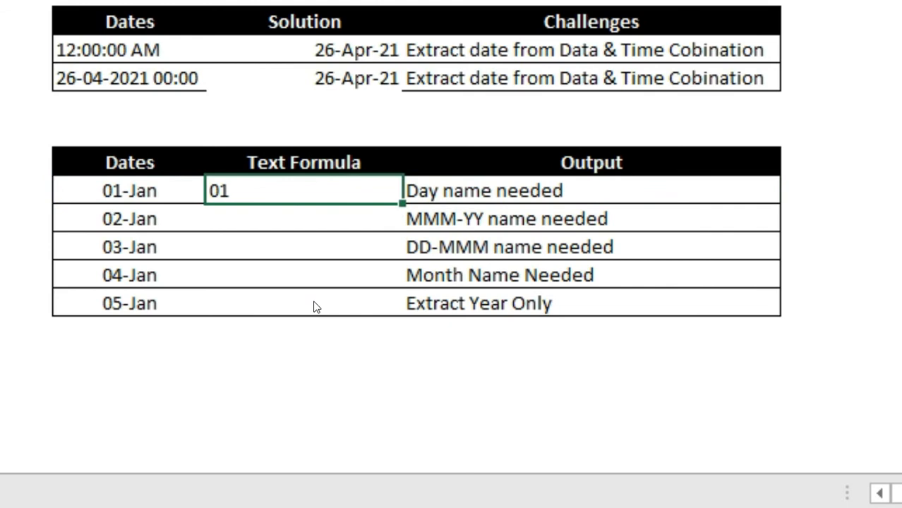
Change the format code in D13's TEXT formula to "DDD" for the abbreviated day name.
key("F2")
key("Left")
key("Left")
type("D")
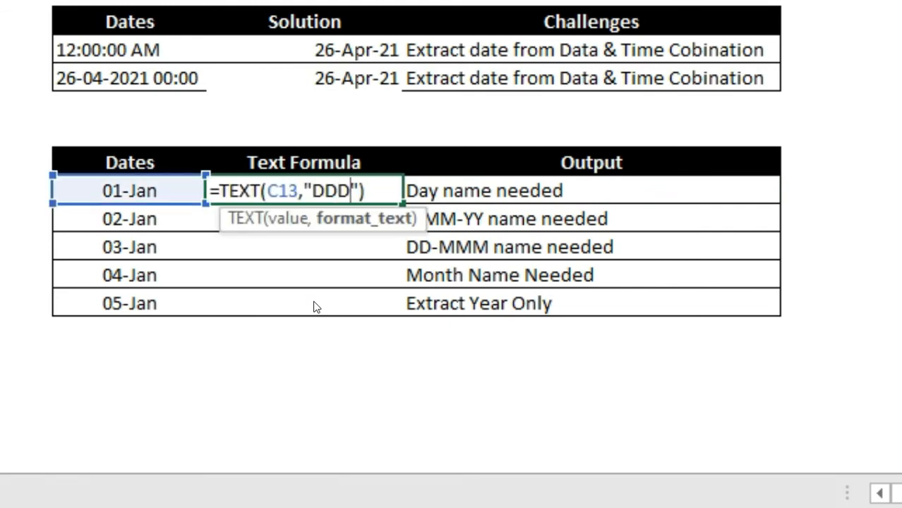
key("Return")
key("Up")
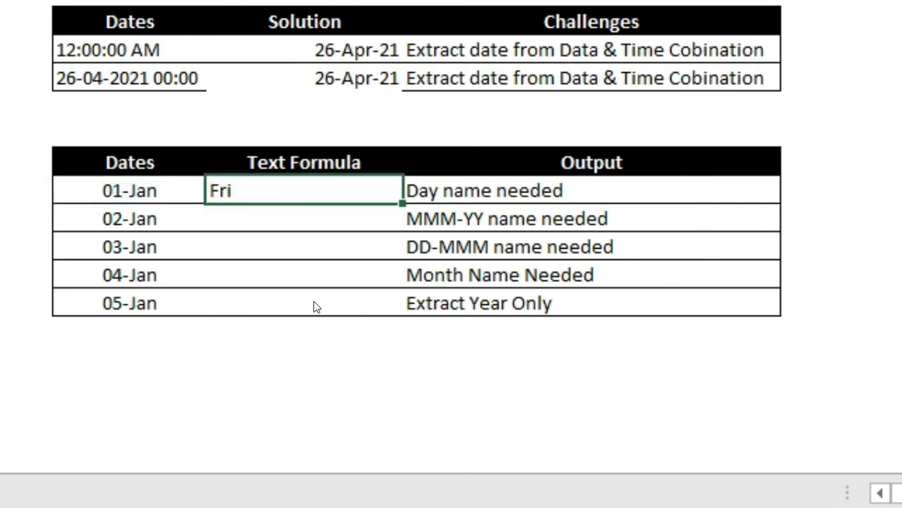
Extend the format code in D13's TEXT formula to "DDDD" for the full day name.
key("F2")
key("Left")
key("Left")
type("D")
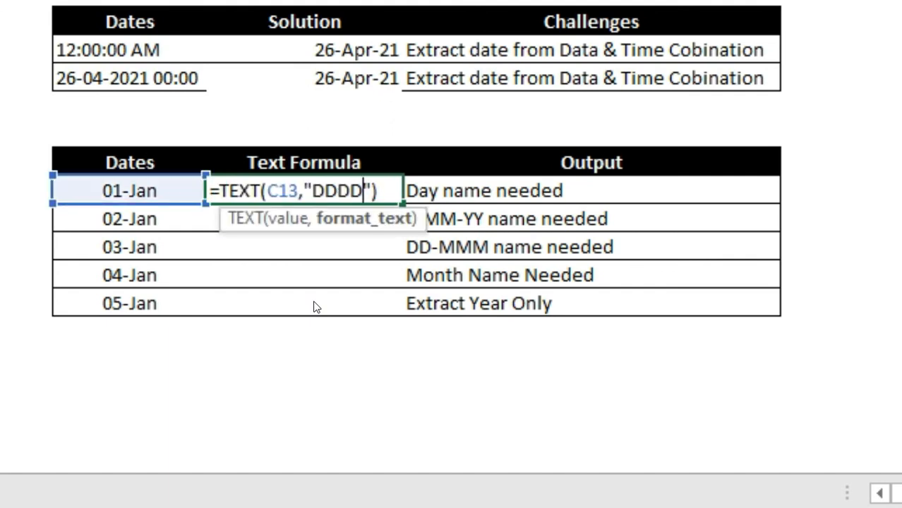
key("Return")
key("Up")
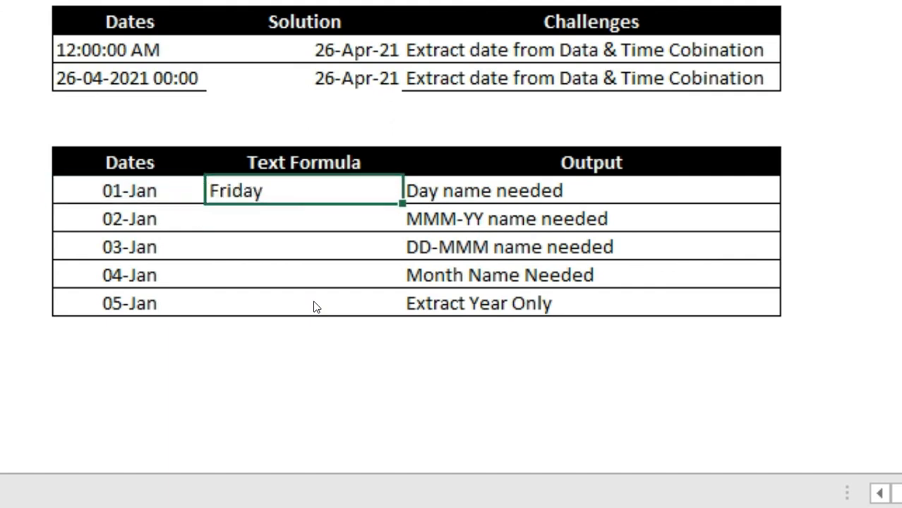
Enter =TEXT(C14,"MMM-YY") in D14 of the Text Formula column for the 02-Jan date.
key("Down")
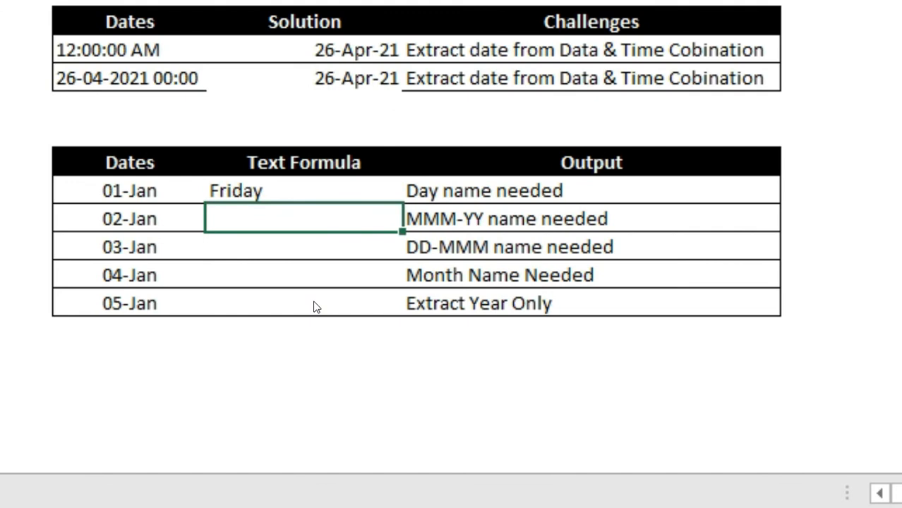
key("Up")
key("Down")
type("=text")
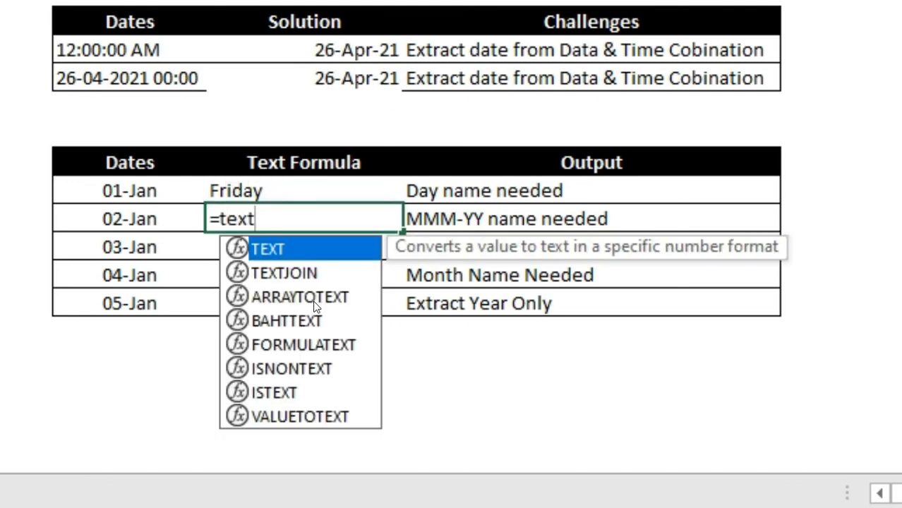
type("(")
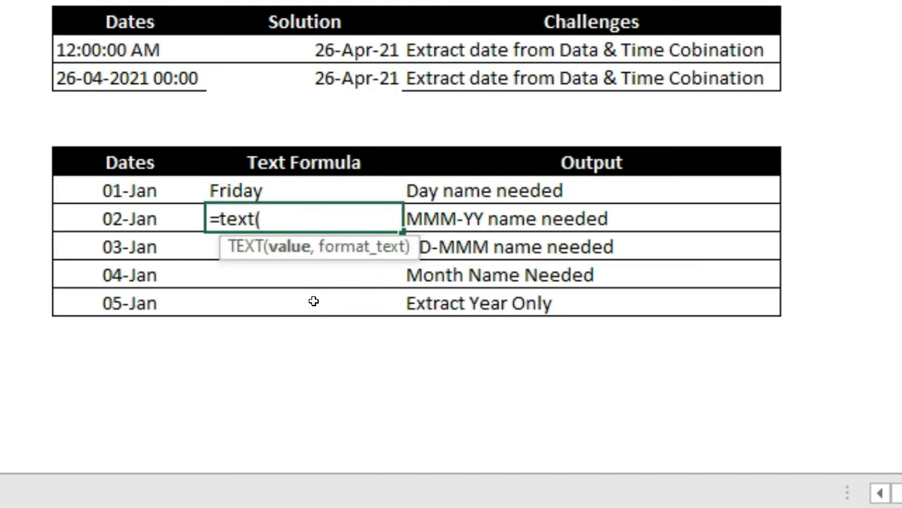
key("Left")
type(",")
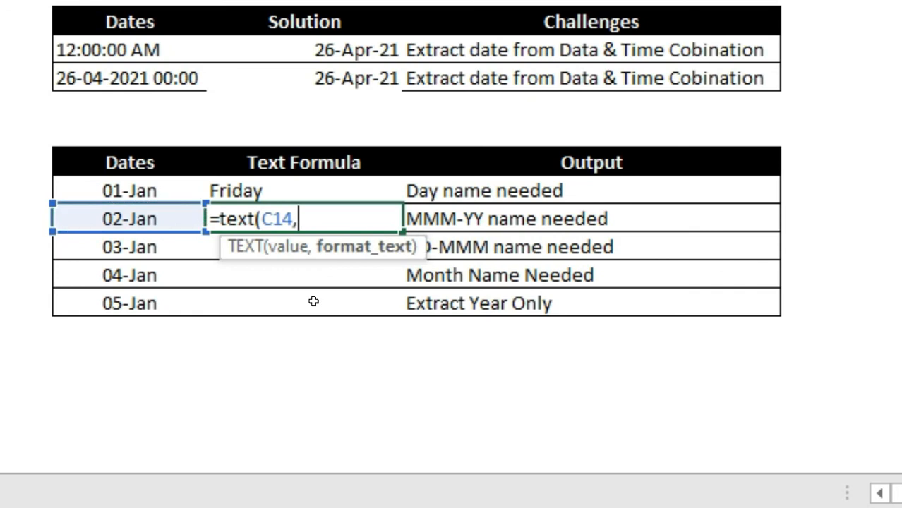
type("\"MMM-Y")
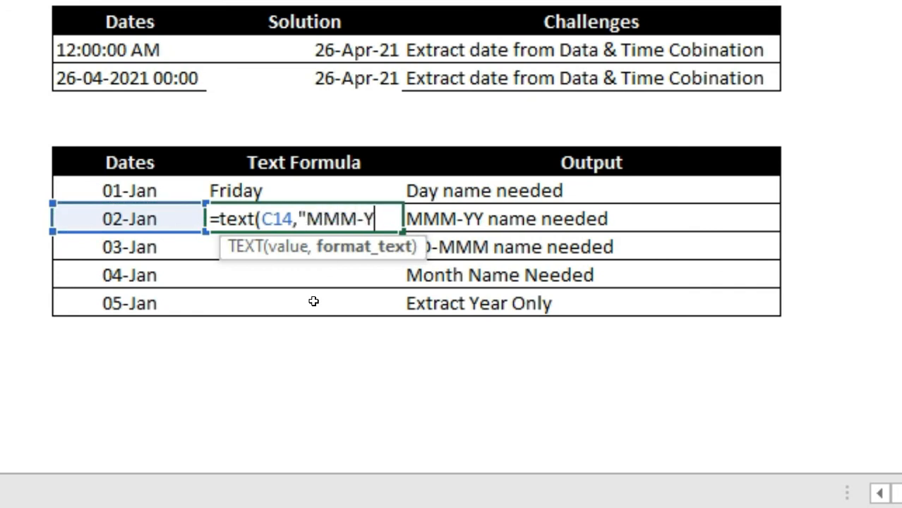
type("Y\")")
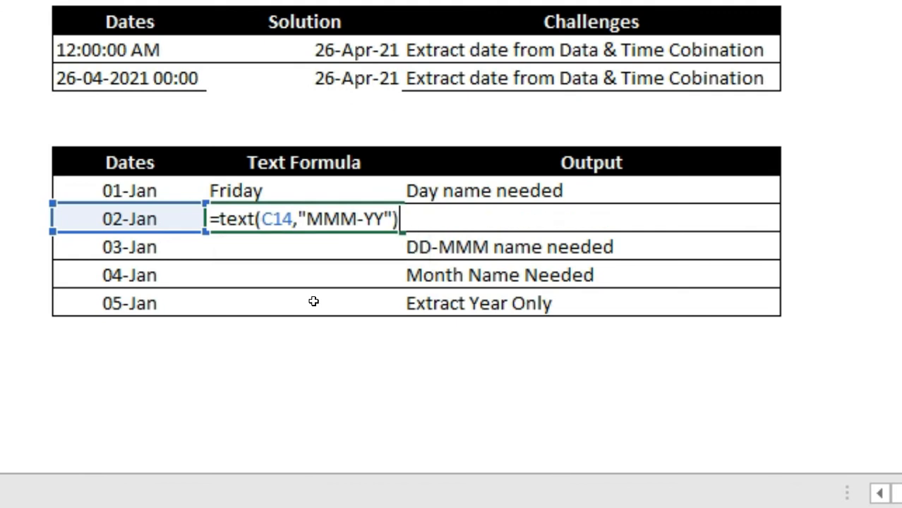
key("Return")
key("Up")
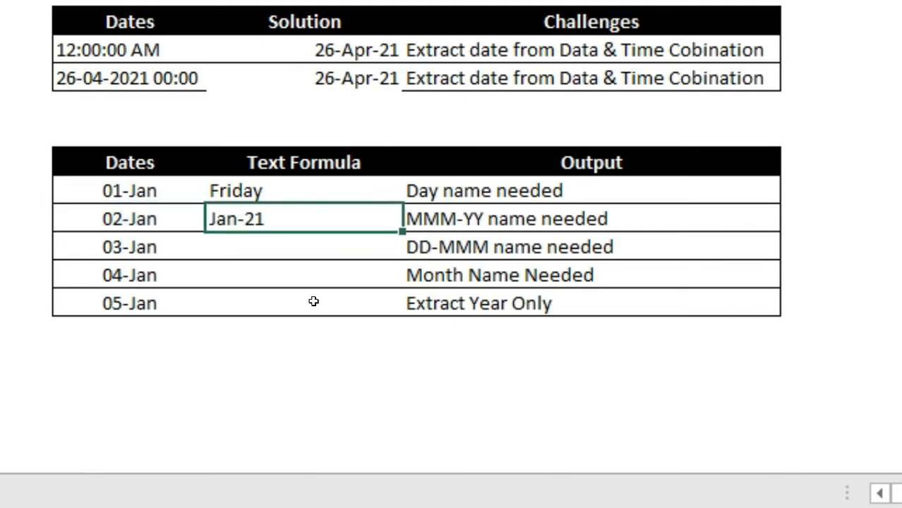
Enter =TEXT(C15,"DD-MMM") in D15 of the Text Formula column for the 03-Jan date.
key("Down")
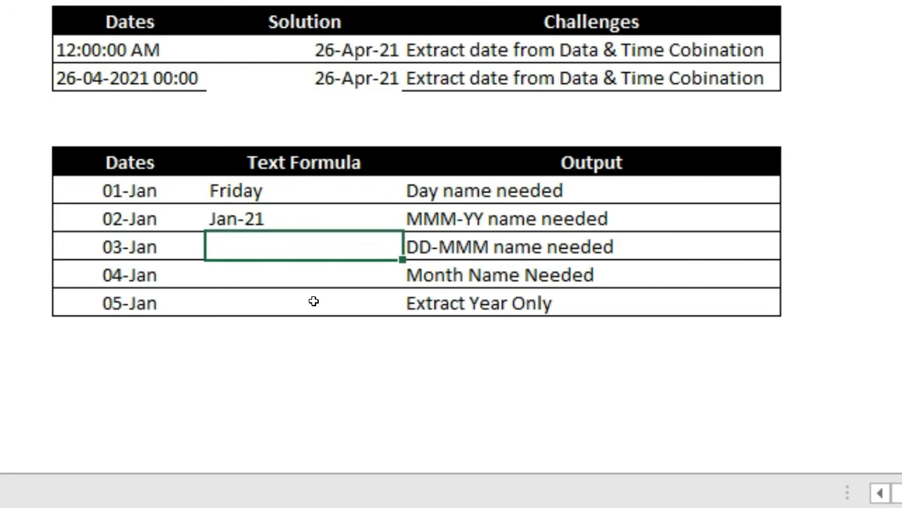
type("=text(")
key("Left")
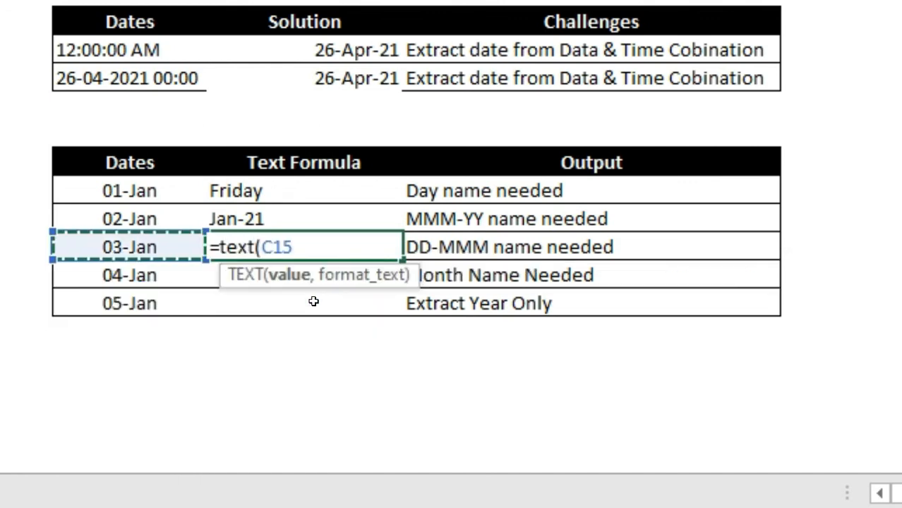
type(",")
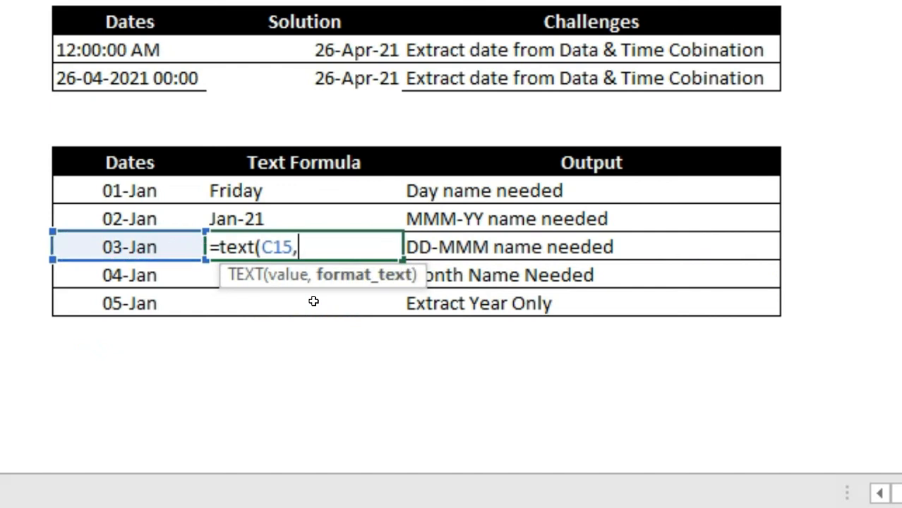
type("\"DD")
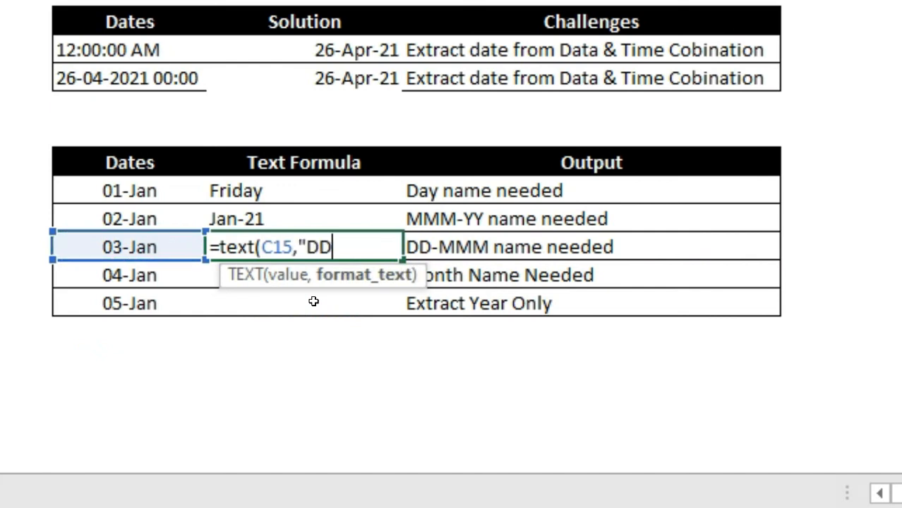
type("-MMM\")")
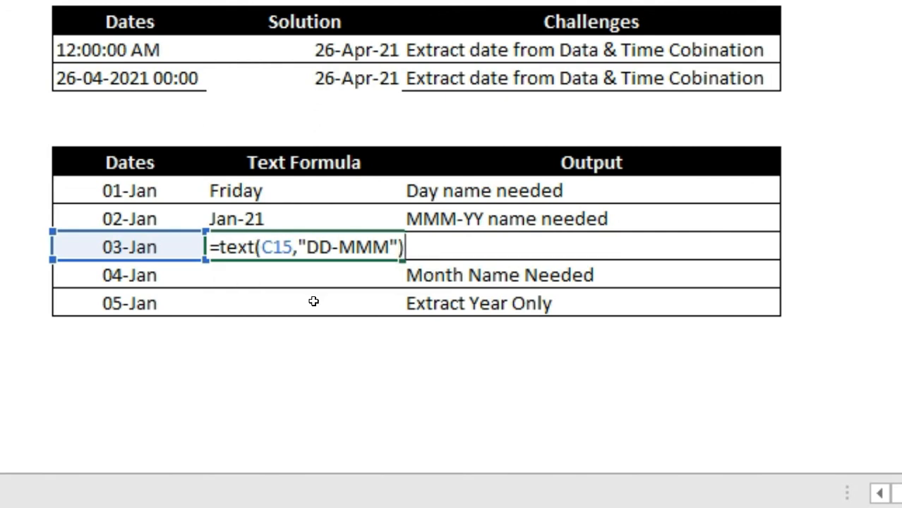
key("Return")
key("Up")
key("F2")
key("Escape")
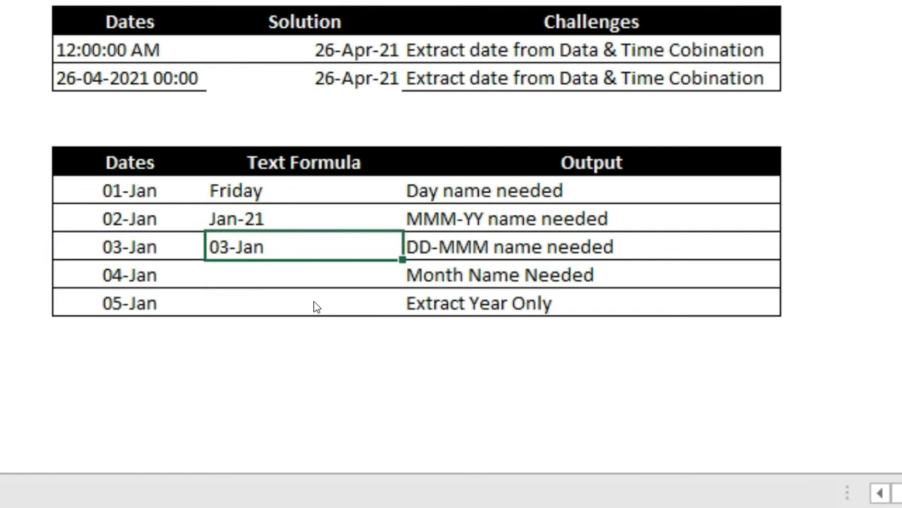
Enter =TEXT(C16,"MMMM") in D16 to extract the full month name of the 04-Jan date.
key("Down")
type("=")
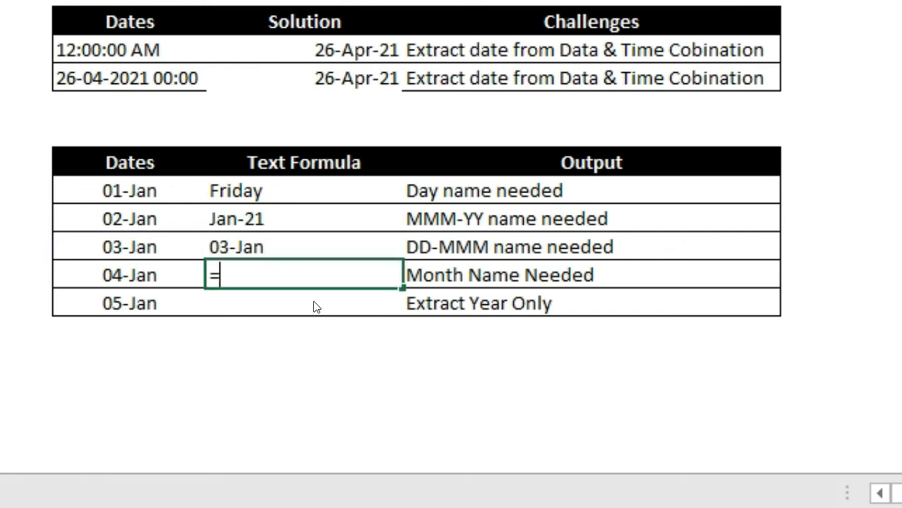
type("text(")
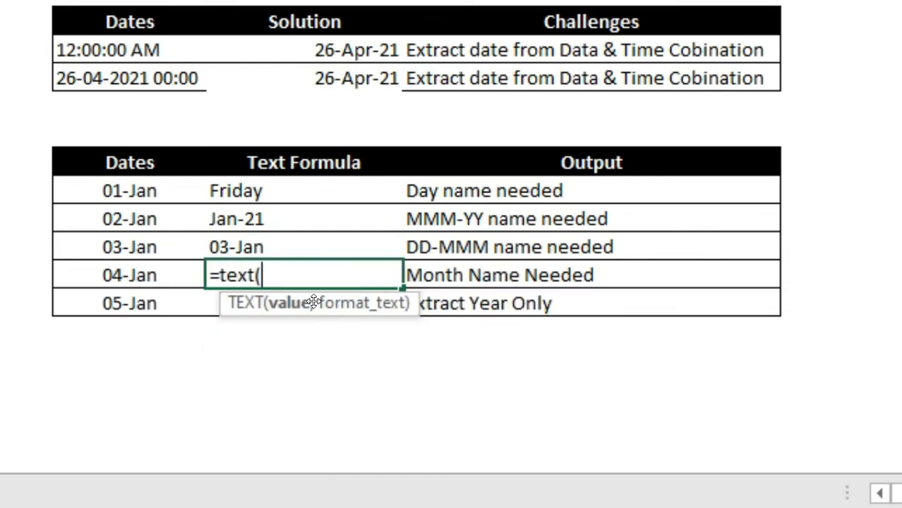
key("Left")
type(",\"")
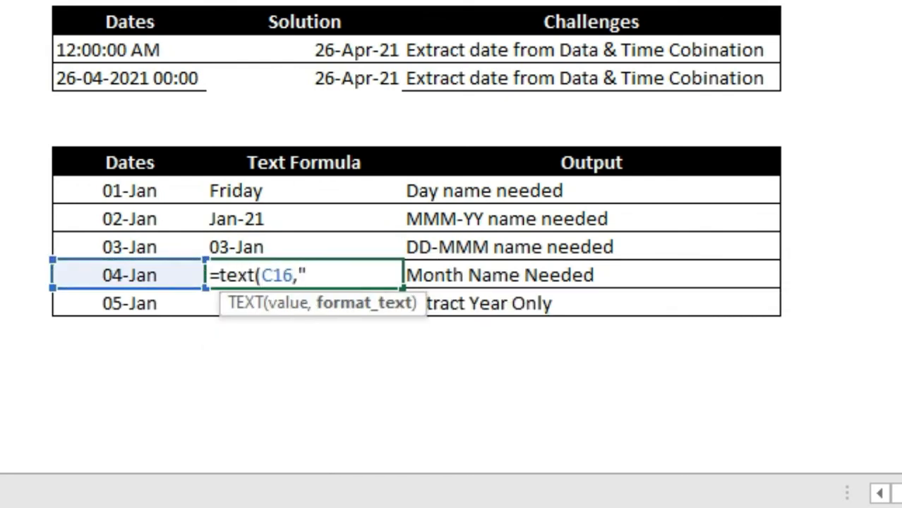
type("MMM")
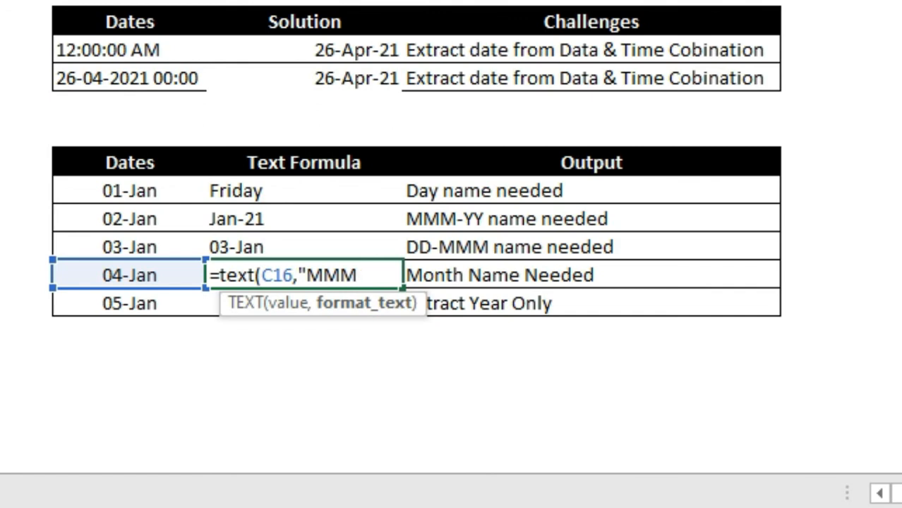
type("M\")")
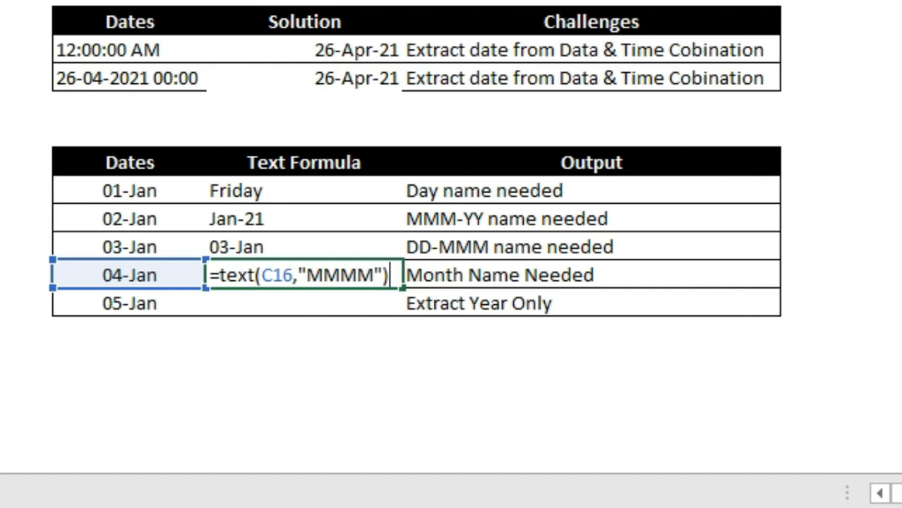
key("Return")
key("Up")
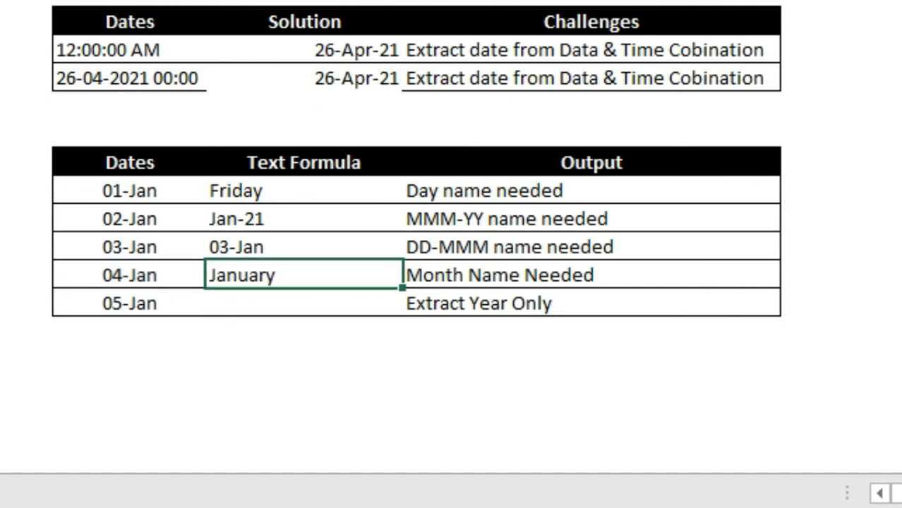
Enter =TEXT(C17,"YYYY") in D17 to extract only the year of the 05-Jan date.
key("Down")
type("=text(")
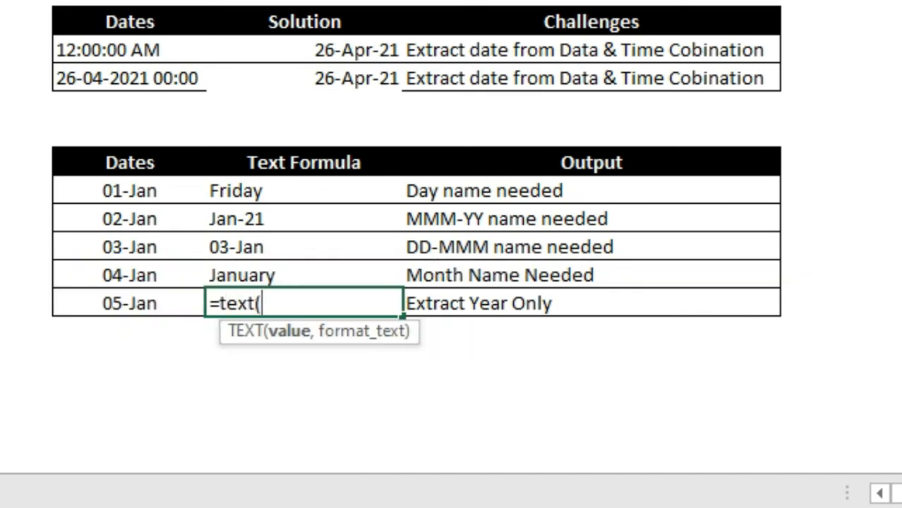
key("Left")
type(",")
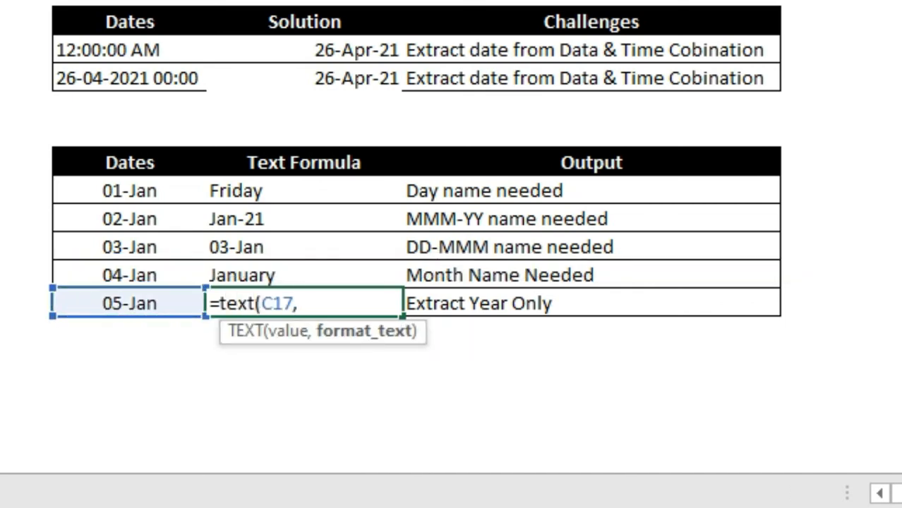
type("\"YYYY\"")
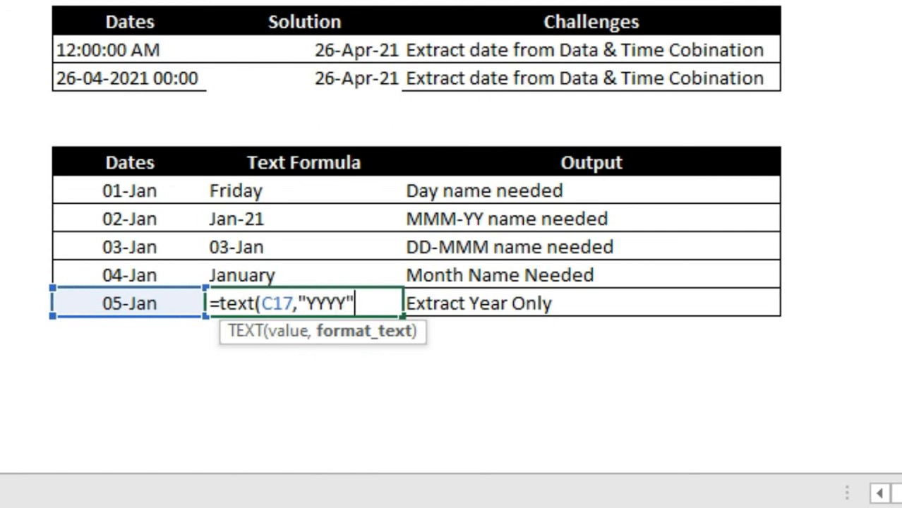
type(")")
key("Return")
key("Up")
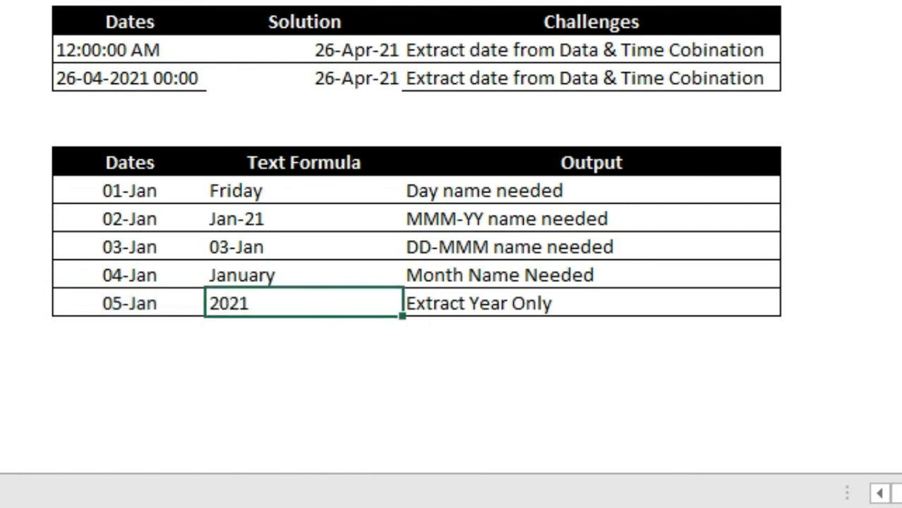